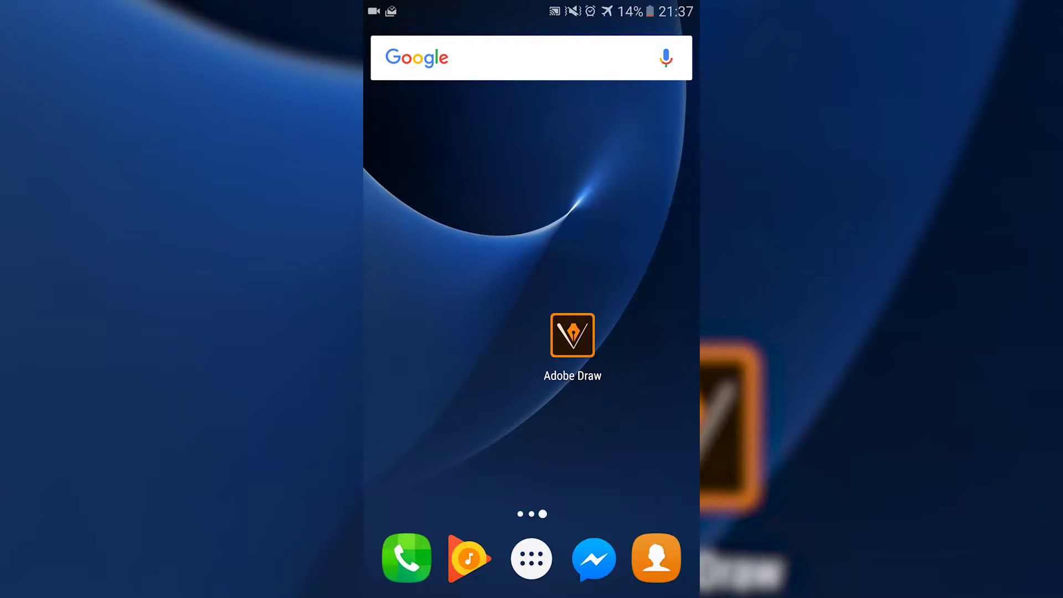
Launch Adobe Draw and open the first project from My Projects.
{"action": "left_click", "coordinate": [573, 335]}
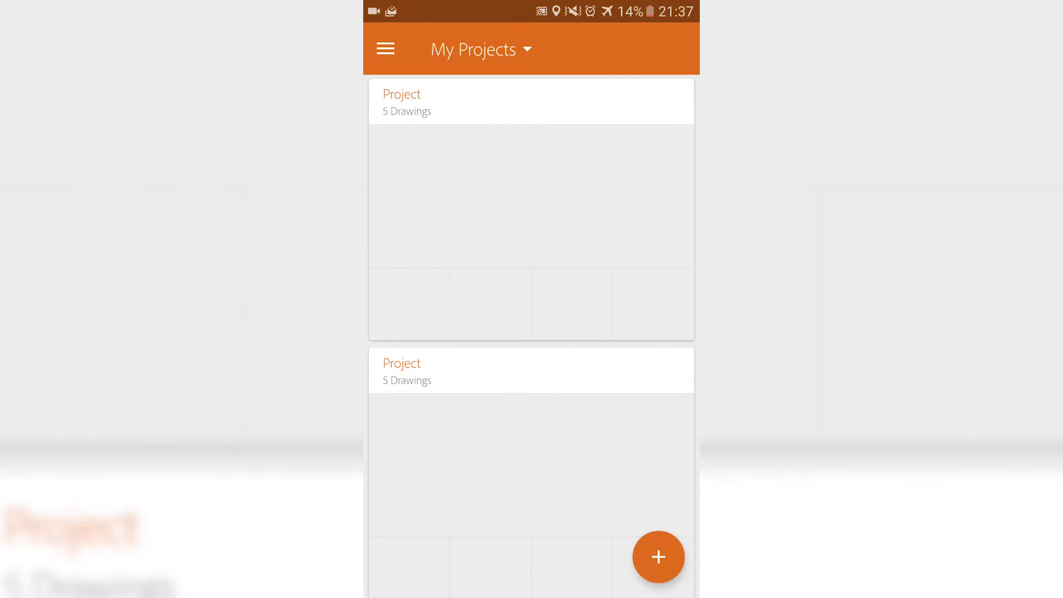
{"action": "mouse_move", "coordinate": [571, 416]}
{"action": "left_mouse_down"}
{"action": "mouse_move", "coordinate": [605, 219]}
{"action": "mouse_move", "coordinate": [591, 426]}
{"action": "left_mouse_up"}
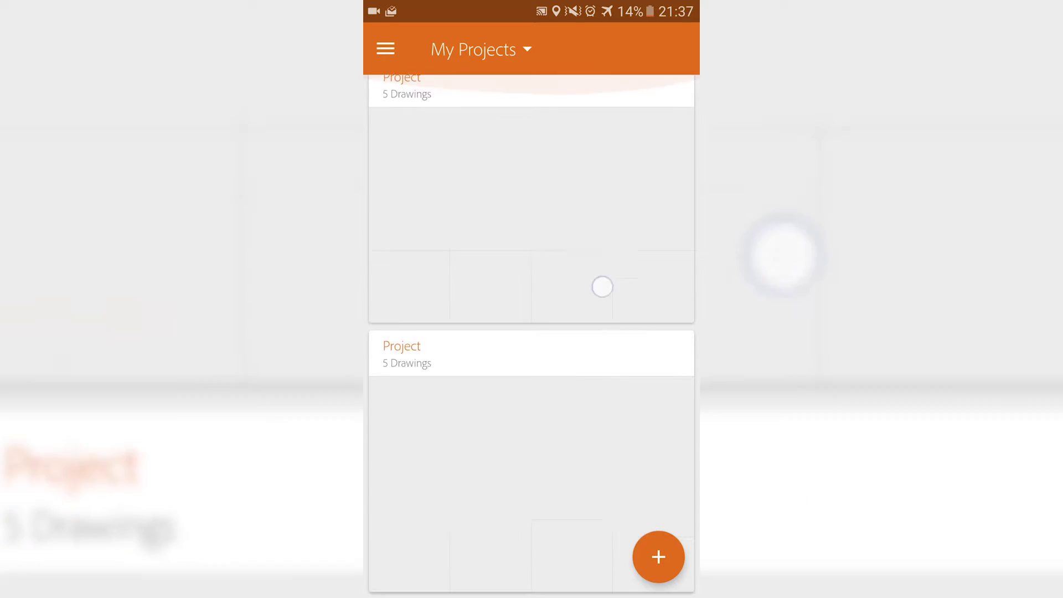
{"action": "mouse_move", "coordinate": [592, 318]}
{"action": "left_mouse_down"}
{"action": "mouse_move", "coordinate": [615, 204]}
{"action": "mouse_move", "coordinate": [608, 349]}
{"action": "left_mouse_up"}
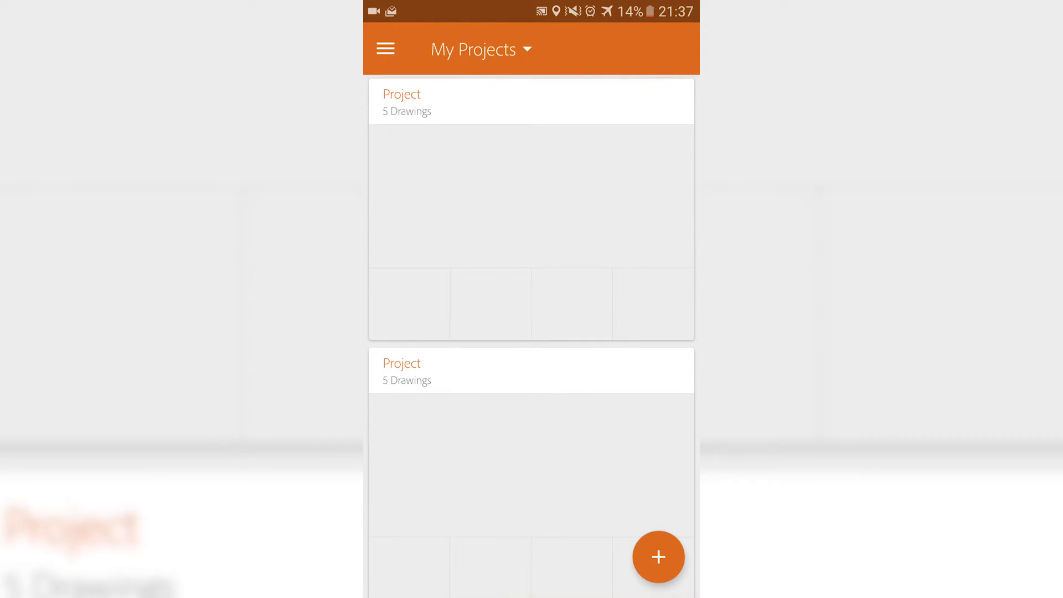
{"action": "left_click", "coordinate": [580, 196]}
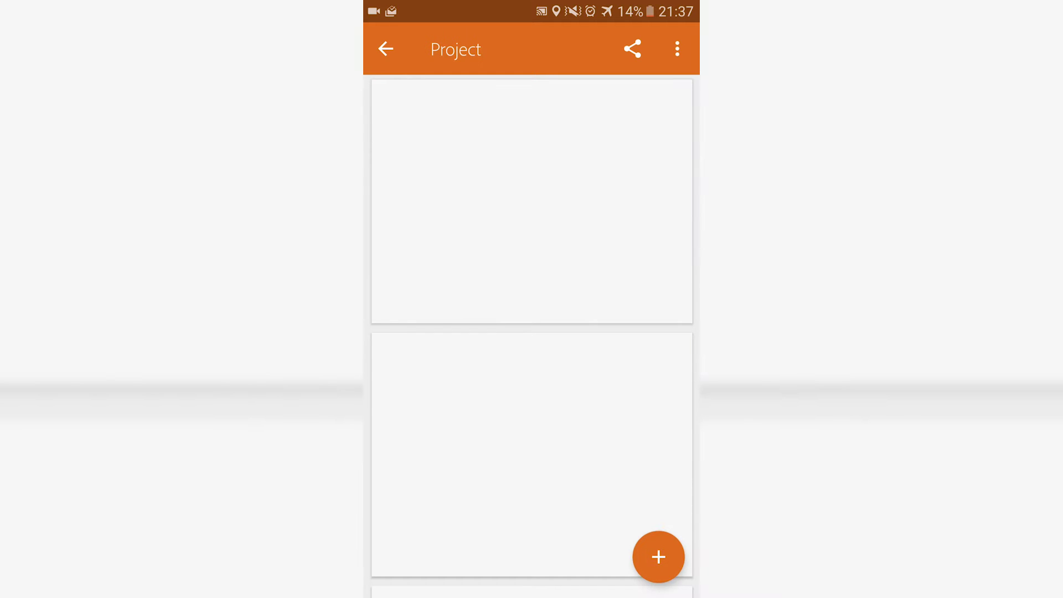
Open the top drawing, enlarge the tapered teal brush and lower its opacity slightly.
{"action": "left_click", "coordinate": [616, 215]}
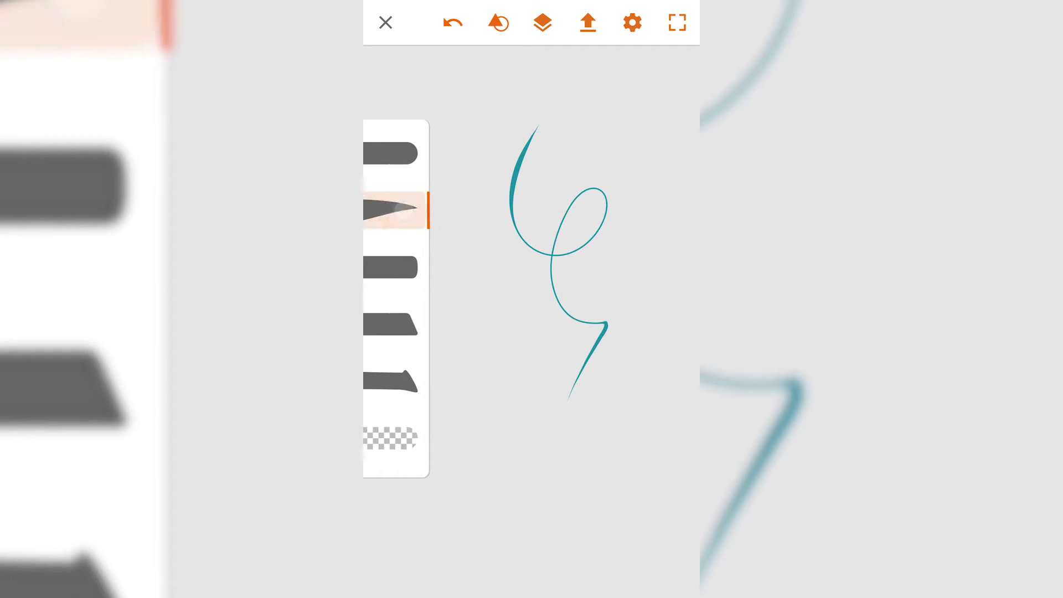
{"action": "left_click_drag", "start_coordinate": [403, 208], "coordinate": [611, 210]}
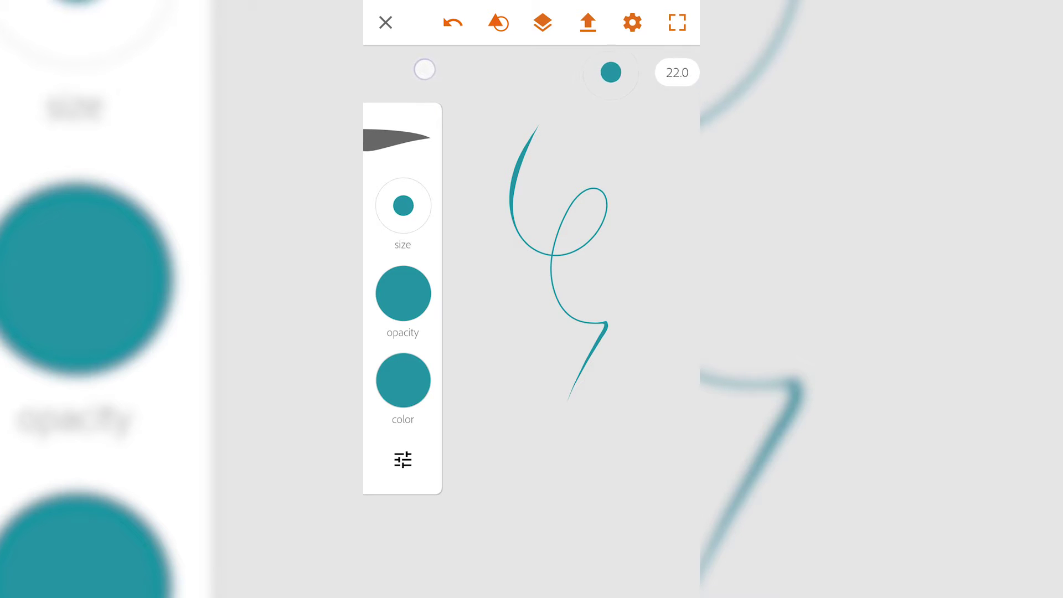
{"action": "mouse_move", "coordinate": [402, 206]}
{"action": "left_mouse_down"}
{"action": "mouse_move", "coordinate": [429, 186]}
{"action": "mouse_move", "coordinate": [437, 98]}
{"action": "left_mouse_up"}
{"action": "left_click_drag", "start_coordinate": [408, 302], "coordinate": [426, 430]}
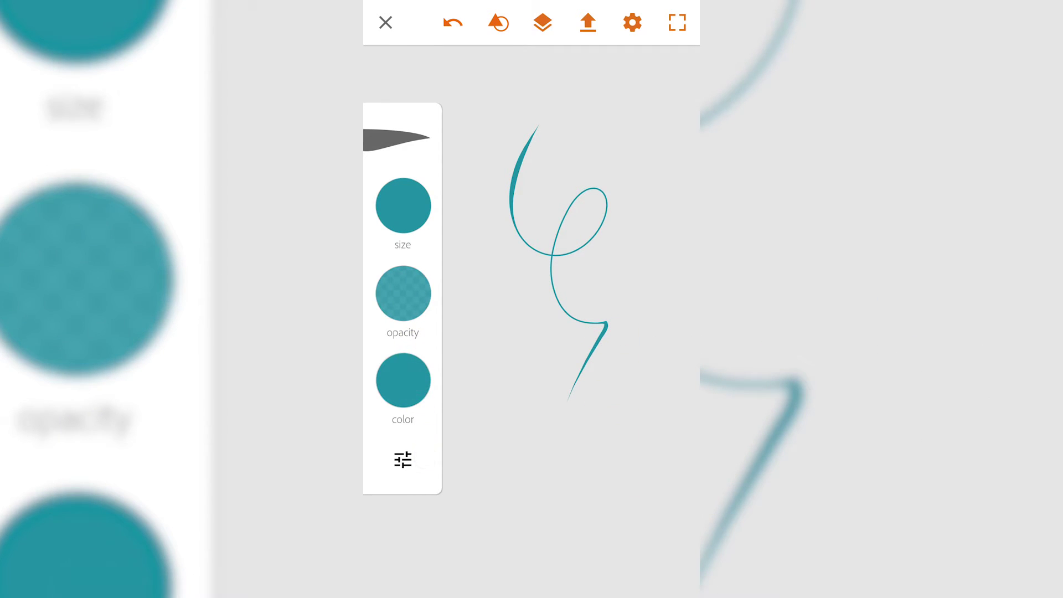
Change the brush colour from teal to brown.
{"action": "left_click", "coordinate": [403, 379]}
{"action": "left_click_drag", "start_coordinate": [451, 389], "coordinate": [588, 271]}
{"action": "left_click", "coordinate": [624, 39]}
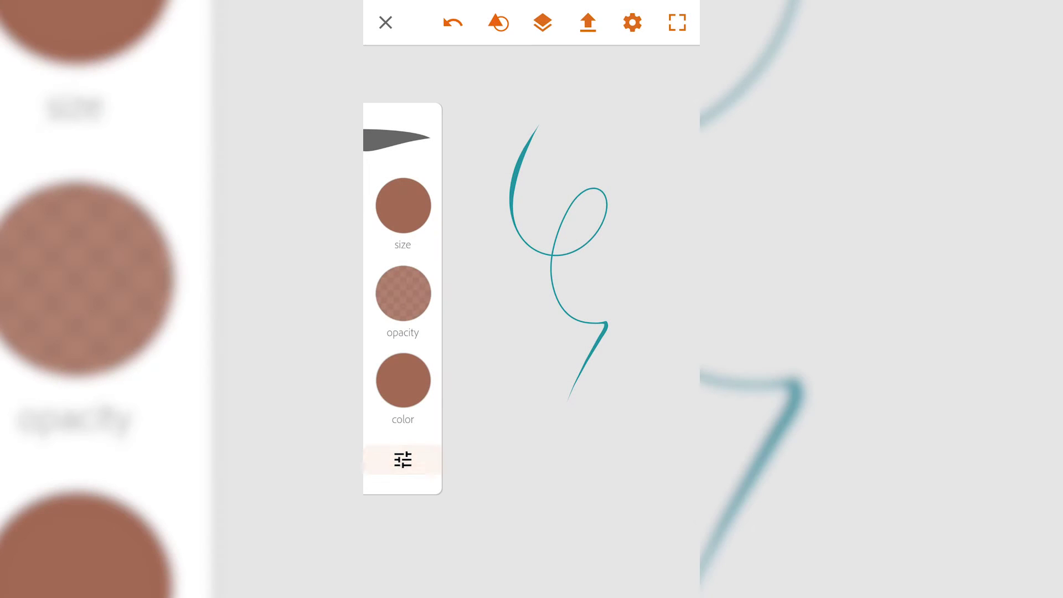
Rotate the brush tip angle to about 130° and reduce its taper.
{"action": "left_click", "coordinate": [403, 459]}
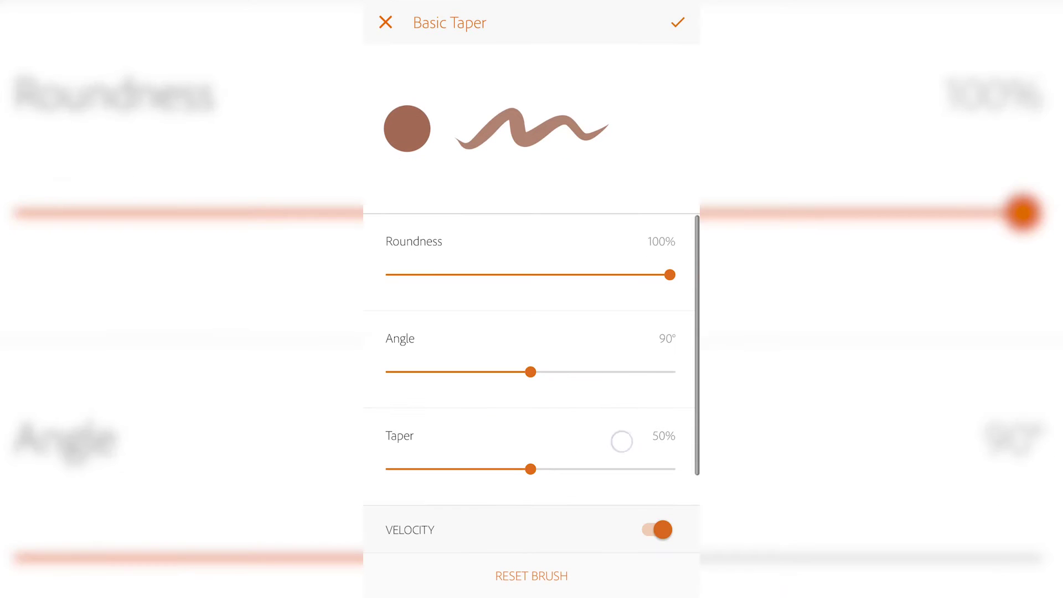
{"action": "scroll", "coordinate": [622, 441], "scroll_direction": "down", "scroll_amount": 2}
{"action": "scroll", "coordinate": [628, 268], "scroll_direction": "up", "scroll_amount": 2}
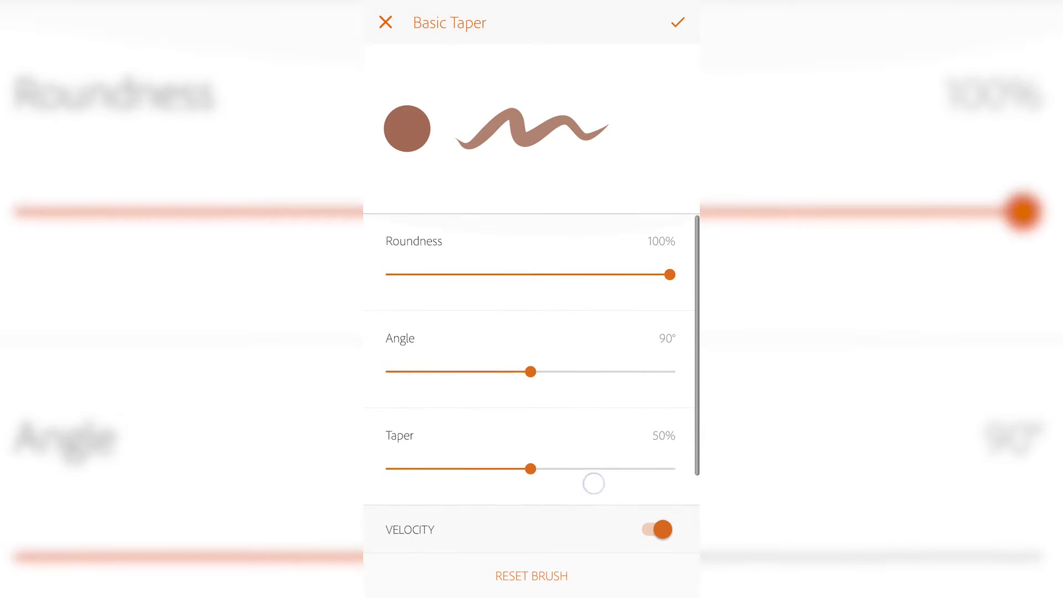
{"action": "scroll", "coordinate": [594, 484], "scroll_direction": "down", "scroll_amount": 2}
{"action": "scroll", "coordinate": [606, 313], "scroll_direction": "up", "scroll_amount": 2}
{"action": "scroll", "coordinate": [594, 473], "scroll_direction": "down", "scroll_amount": 2}
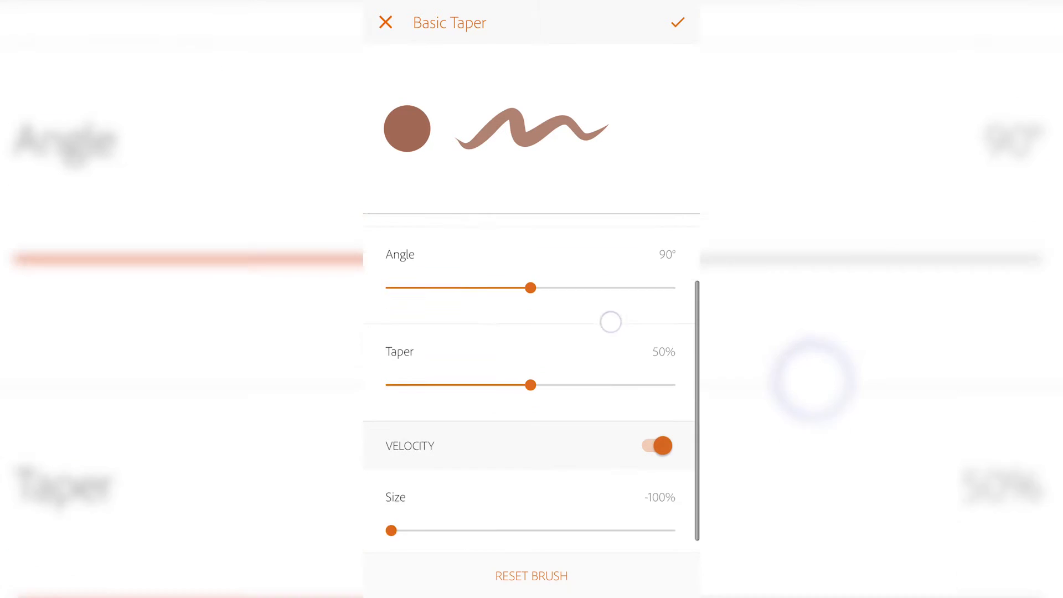
{"action": "scroll", "coordinate": [611, 322], "scroll_direction": "up", "scroll_amount": 2}
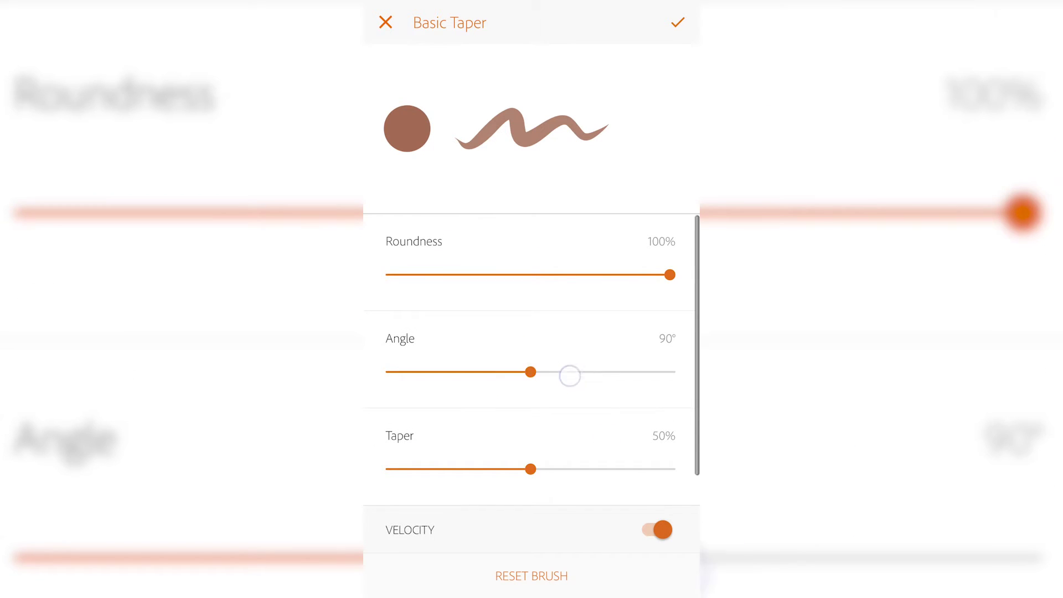
{"action": "left_click_drag", "start_coordinate": [570, 376], "coordinate": [598, 379]}
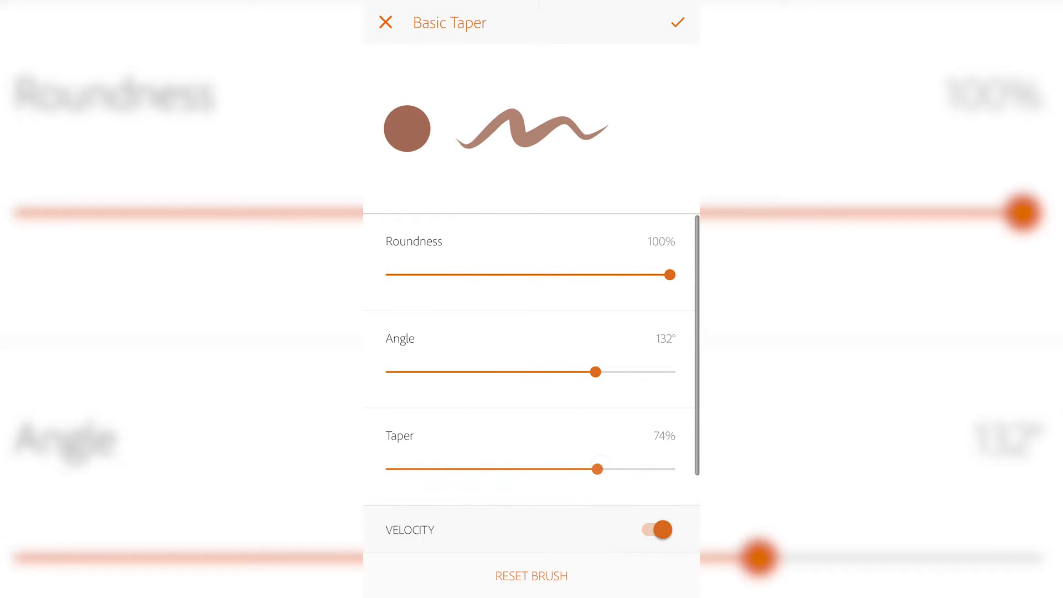
{"action": "scroll", "coordinate": [647, 272], "scroll_direction": "down", "scroll_amount": 2}
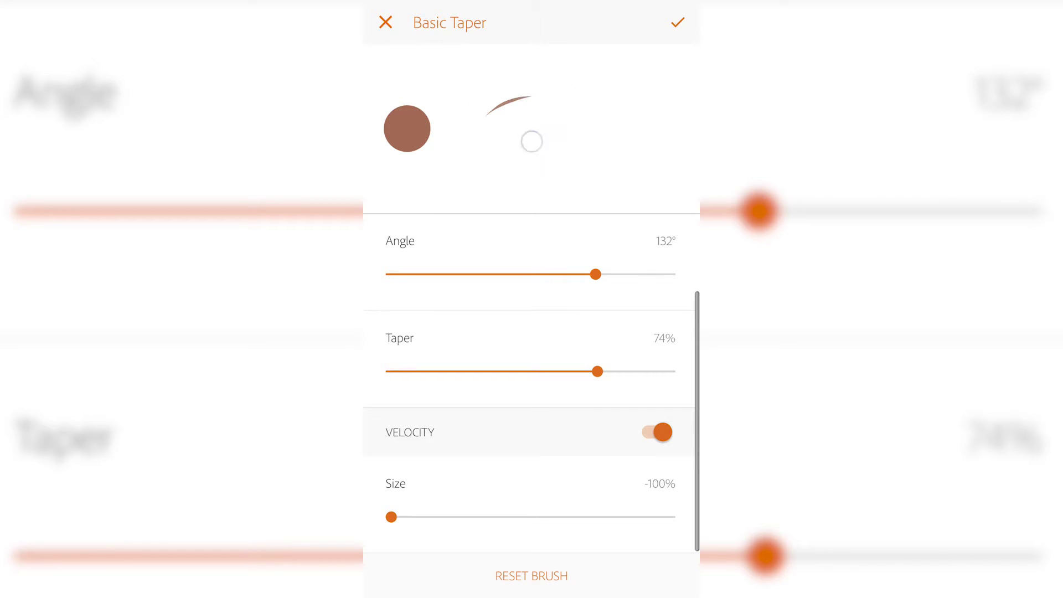
{"action": "left_click_drag", "start_coordinate": [581, 369], "coordinate": [469, 371]}
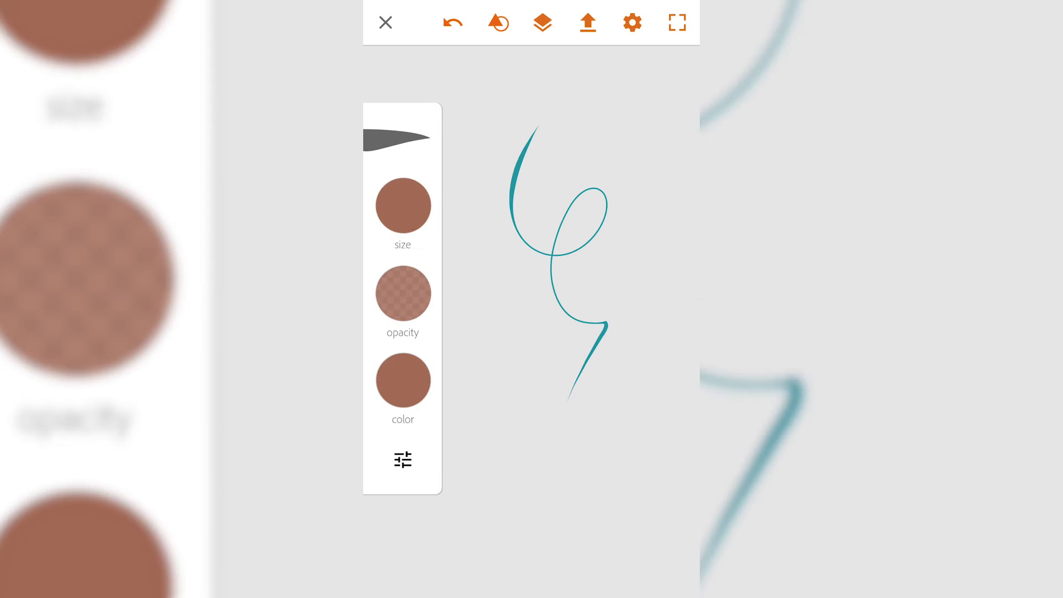
Paint a long brown stroke over the teal curve and a short leaf-shaped mark.
{"action": "mouse_move", "coordinate": [547, 318]}
{"action": "left_mouse_down"}
{"action": "mouse_move", "coordinate": [601, 387]}
{"action": "mouse_move", "coordinate": [582, 238]}
{"action": "mouse_move", "coordinate": [620, 402]}
{"action": "left_mouse_up"}
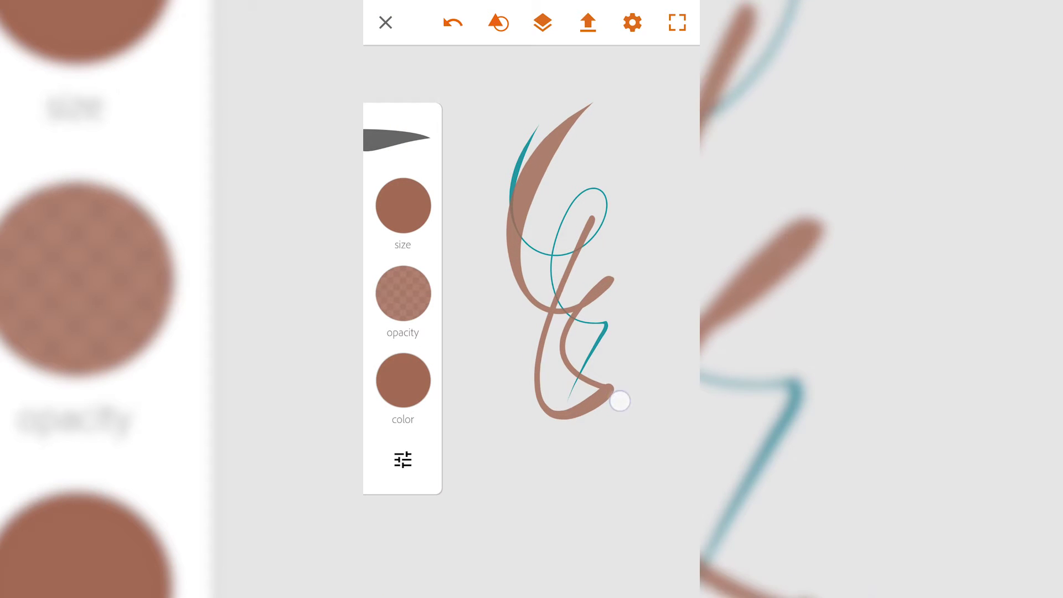
{"action": "scroll", "coordinate": [555, 270], "scroll_direction": "up", "scroll_amount": 3}
{"action": "scroll", "coordinate": [573, 265], "scroll_direction": "down", "scroll_amount": 2}
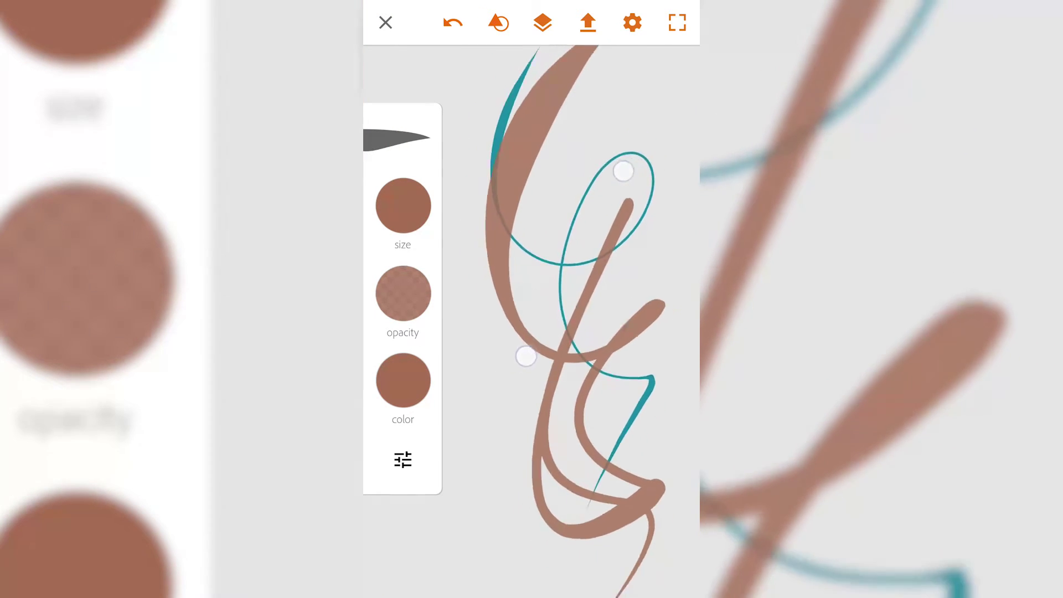
{"action": "scroll", "coordinate": [575, 260], "scroll_direction": "up", "scroll_amount": 1}
{"action": "scroll", "coordinate": [570, 265], "scroll_direction": "up", "scroll_amount": 3}
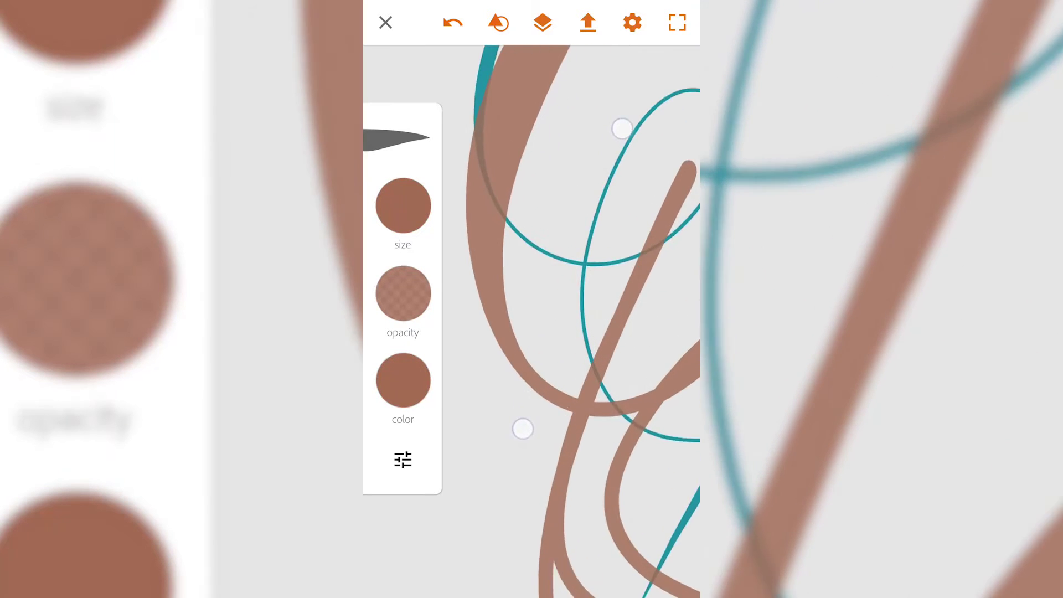
{"action": "scroll", "coordinate": [572, 275], "scroll_direction": "up", "scroll_amount": 3}
{"action": "scroll", "coordinate": [578, 273], "scroll_direction": "down", "scroll_amount": 1}
{"action": "scroll", "coordinate": [575, 279], "scroll_direction": "down", "scroll_amount": 3}
{"action": "scroll", "coordinate": [584, 266], "scroll_direction": "down", "scroll_amount": 2}
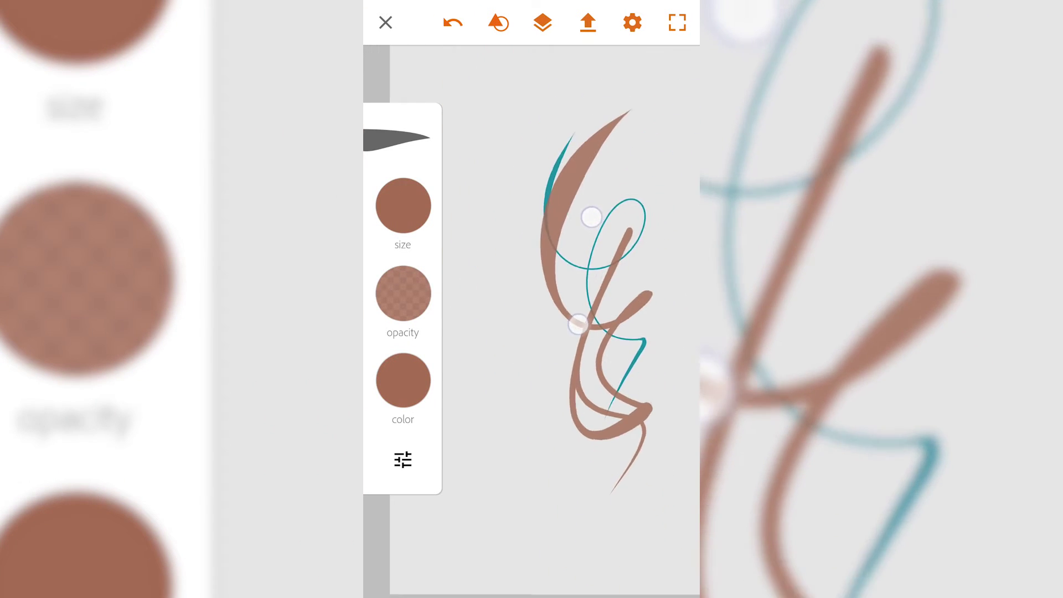
{"action": "scroll", "coordinate": [585, 266], "scroll_direction": "down", "scroll_amount": 1}
{"action": "scroll", "coordinate": [585, 267], "scroll_direction": "up", "scroll_amount": 3}
{"action": "scroll", "coordinate": [578, 297], "scroll_direction": "up", "scroll_amount": 2}
{"action": "scroll", "coordinate": [576, 321], "scroll_direction": "up", "scroll_amount": 1}
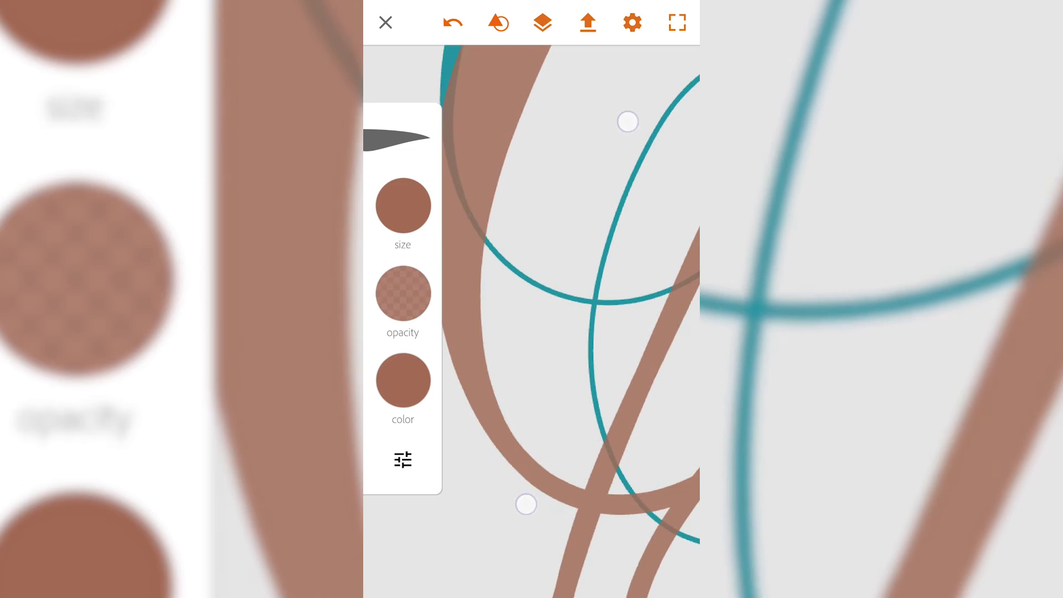
{"action": "scroll", "coordinate": [576, 308], "scroll_direction": "up", "scroll_amount": 1}
{"action": "scroll", "coordinate": [575, 271], "scroll_direction": "up", "scroll_amount": 3}
{"action": "scroll", "coordinate": [583, 266], "scroll_direction": "up", "scroll_amount": 2}
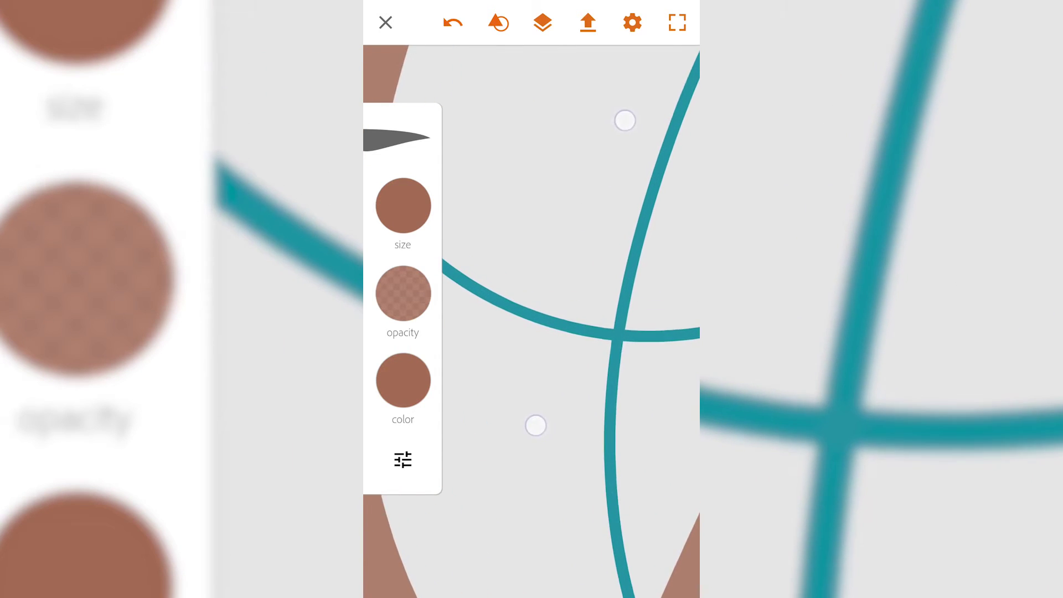
{"action": "scroll", "coordinate": [596, 150], "scroll_direction": "up", "scroll_amount": 1}
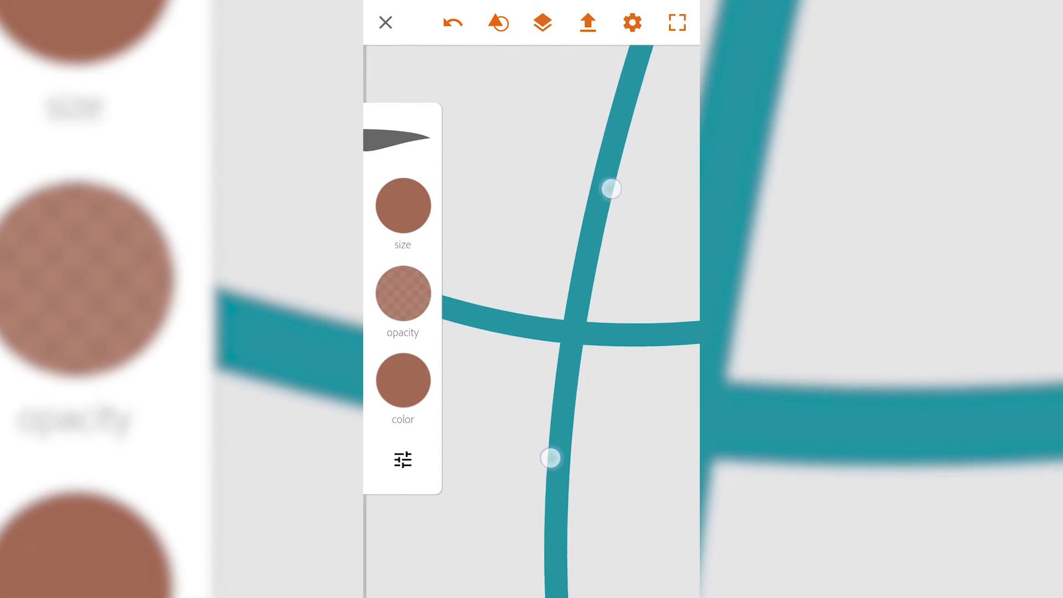
{"action": "scroll", "coordinate": [609, 188], "scroll_direction": "up", "scroll_amount": 2}
{"action": "scroll", "coordinate": [596, 277], "scroll_direction": "down", "scroll_amount": 5}
{"action": "scroll", "coordinate": [597, 276], "scroll_direction": "up", "scroll_amount": 3}
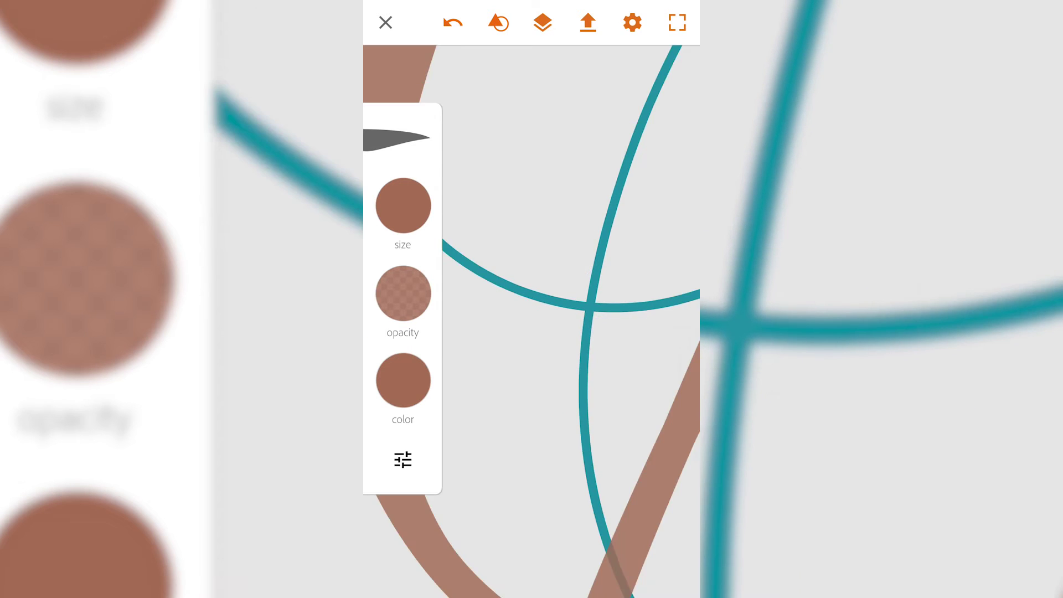
{"action": "scroll", "coordinate": [597, 283], "scroll_direction": "down", "scroll_amount": 3}
{"action": "scroll", "coordinate": [603, 298], "scroll_direction": "down", "scroll_amount": 1}
{"action": "scroll", "coordinate": [596, 284], "scroll_direction": "up", "scroll_amount": 3}
{"action": "scroll", "coordinate": [614, 208], "scroll_direction": "up", "scroll_amount": 1}
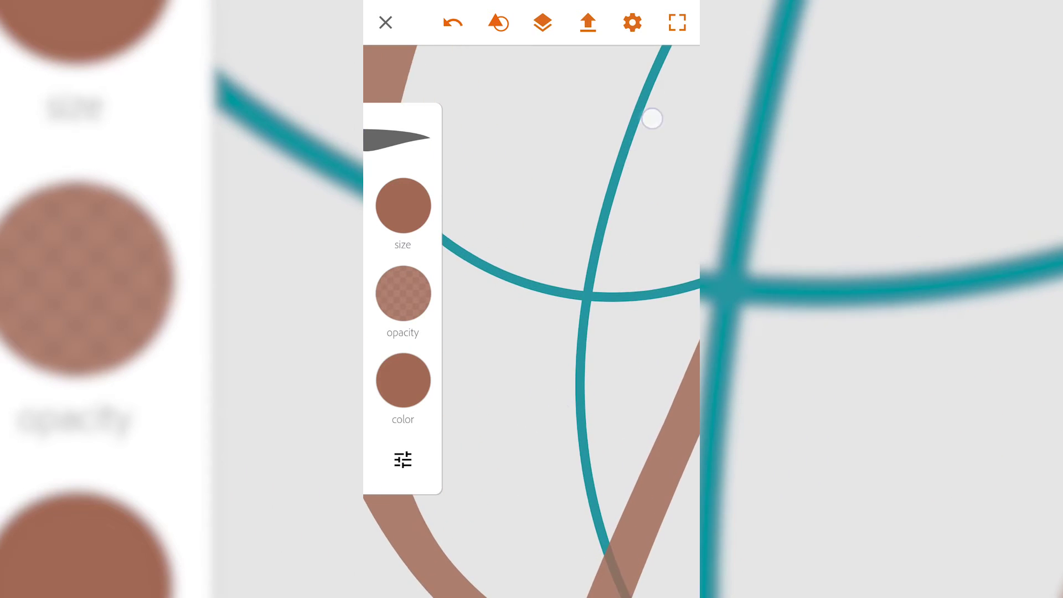
{"action": "scroll", "coordinate": [596, 278], "scroll_direction": "down", "scroll_amount": 4}
{"action": "scroll", "coordinate": [588, 329], "scroll_direction": "up", "scroll_amount": 4}
{"action": "scroll", "coordinate": [604, 283], "scroll_direction": "down", "scroll_amount": 4}
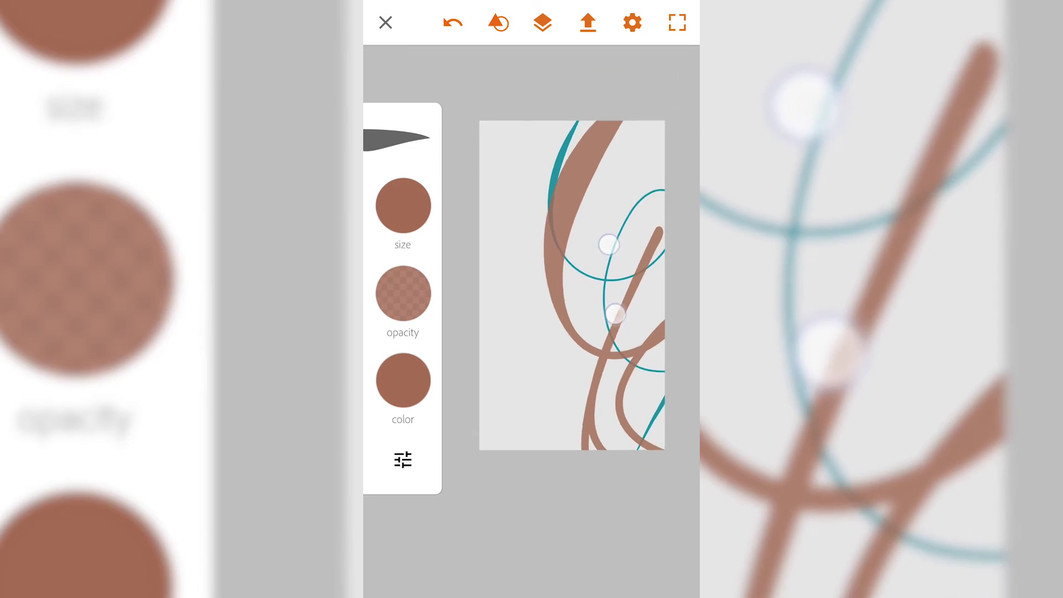
{"action": "scroll", "coordinate": [606, 280], "scroll_direction": "up", "scroll_amount": 1}
{"action": "scroll", "coordinate": [581, 291], "scroll_direction": "up", "scroll_amount": 4}
{"action": "scroll", "coordinate": [573, 297], "scroll_direction": "up", "scroll_amount": 1}
{"action": "scroll", "coordinate": [582, 287], "scroll_direction": "down", "scroll_amount": 3}
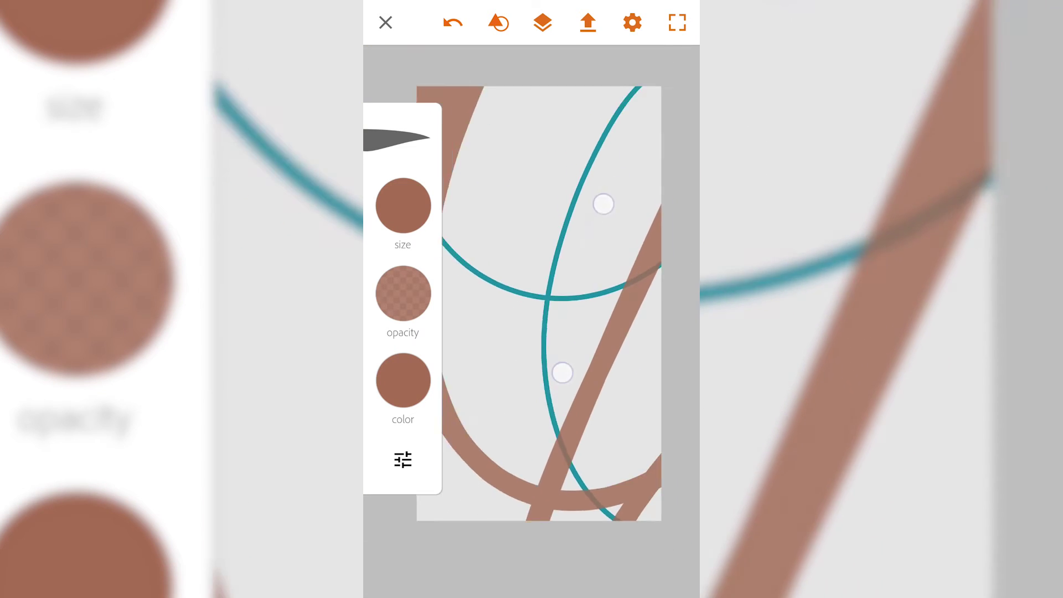
{"action": "scroll", "coordinate": [586, 290], "scroll_direction": "down", "scroll_amount": 3}
{"action": "scroll", "coordinate": [592, 292], "scroll_direction": "down", "scroll_amount": 3}
{"action": "scroll", "coordinate": [573, 299], "scroll_direction": "down", "scroll_amount": 1}
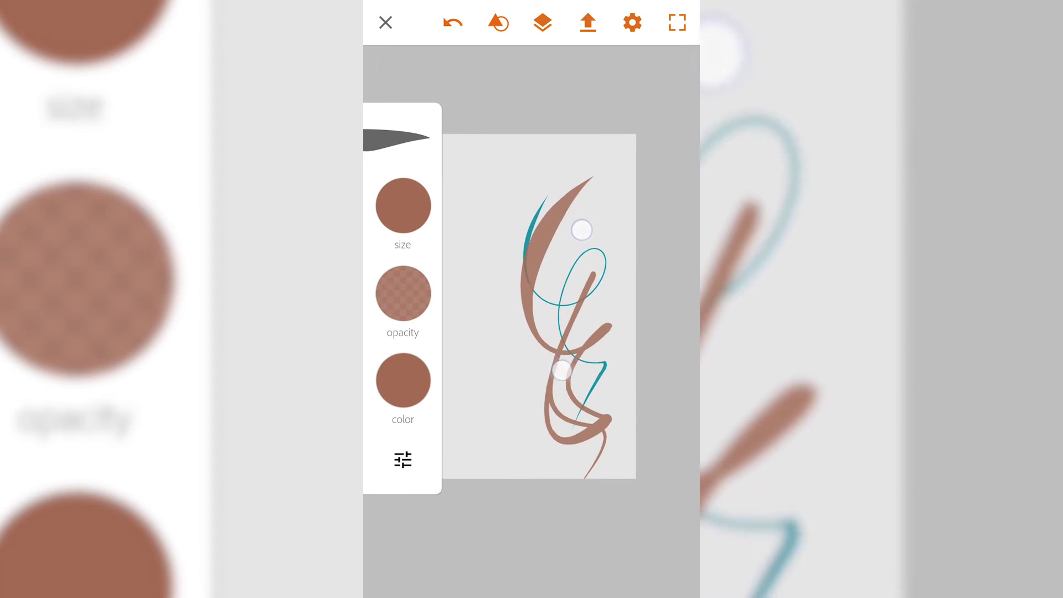
{"action": "scroll", "coordinate": [561, 299], "scroll_direction": "up", "scroll_amount": 4}
{"action": "scroll", "coordinate": [550, 300], "scroll_direction": "up", "scroll_amount": 1}
{"action": "left_click_drag", "start_coordinate": [571, 224], "coordinate": [582, 249]}
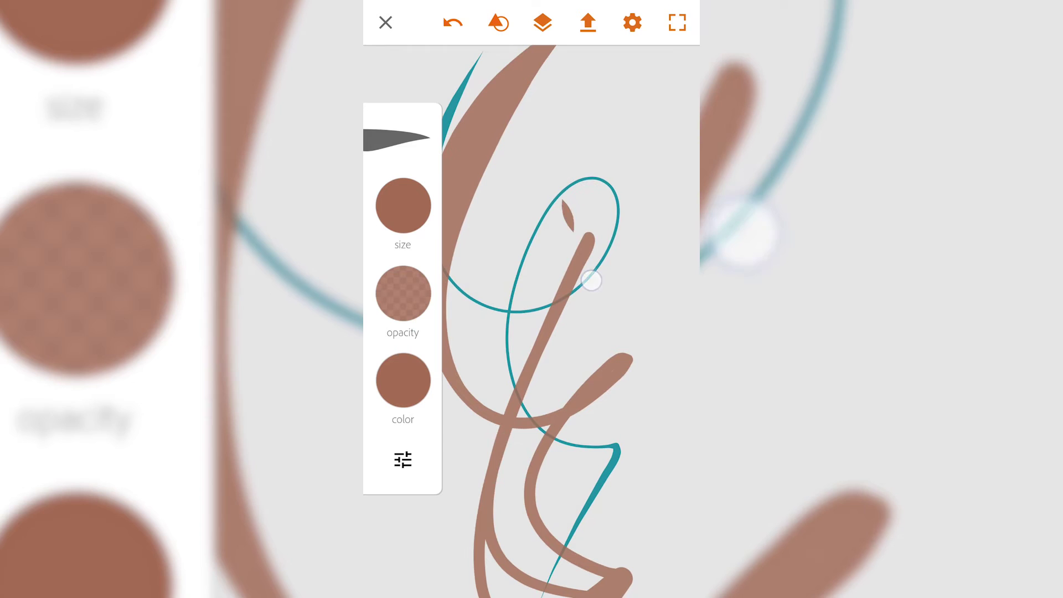
Paint a brown disc against a French-curve stencil, remove it, and add a second leaf stroke.
{"action": "left_click", "coordinate": [497, 23]}
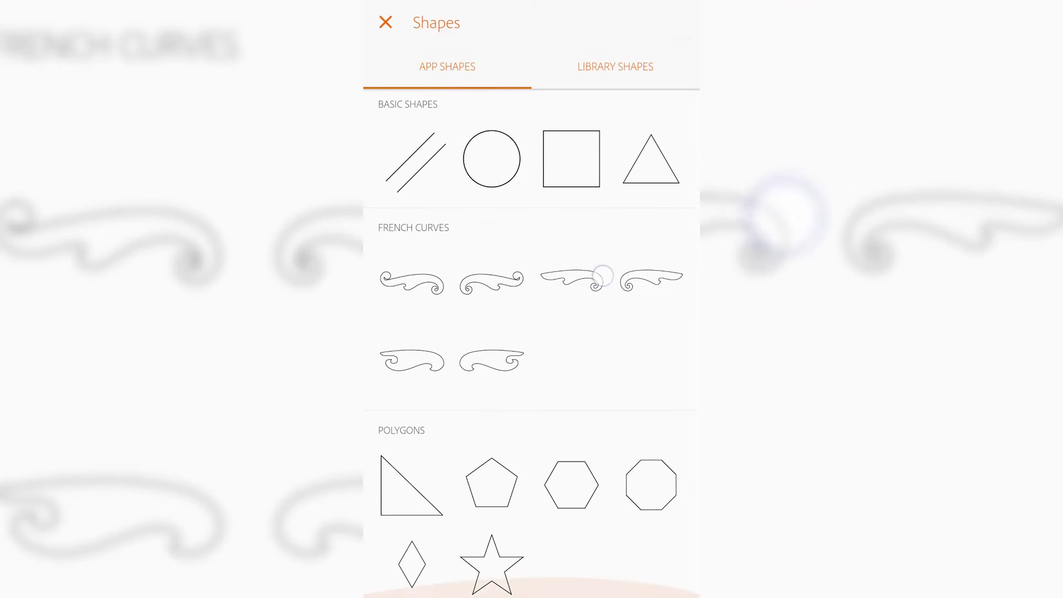
{"action": "left_click", "coordinate": [492, 359]}
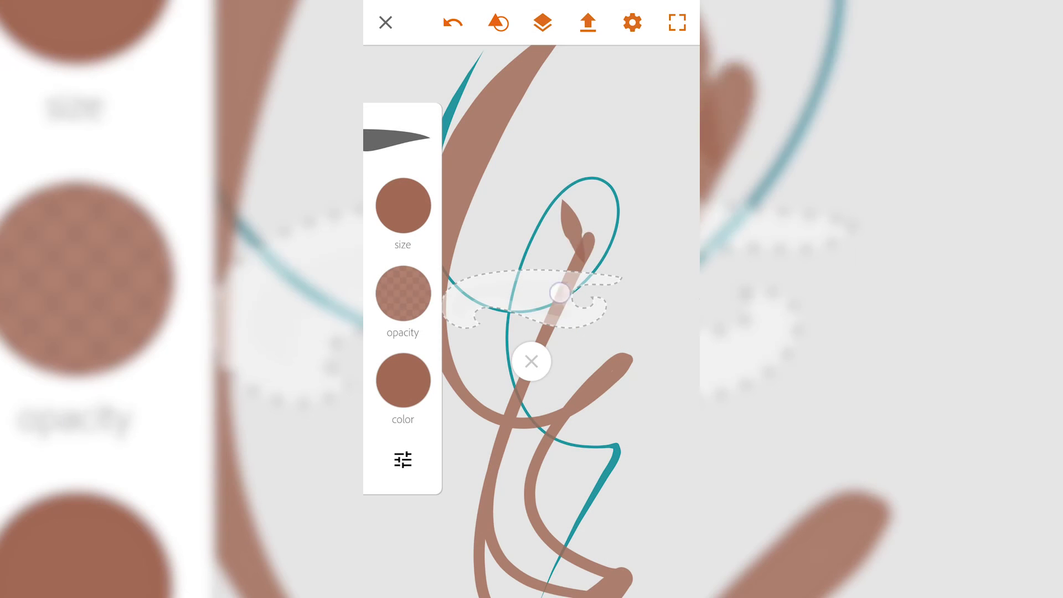
{"action": "mouse_move", "coordinate": [536, 293]}
{"action": "left_mouse_down"}
{"action": "mouse_move", "coordinate": [582, 124]}
{"action": "mouse_move", "coordinate": [605, 114]}
{"action": "left_mouse_up"}
{"action": "left_click", "coordinate": [657, 141]}
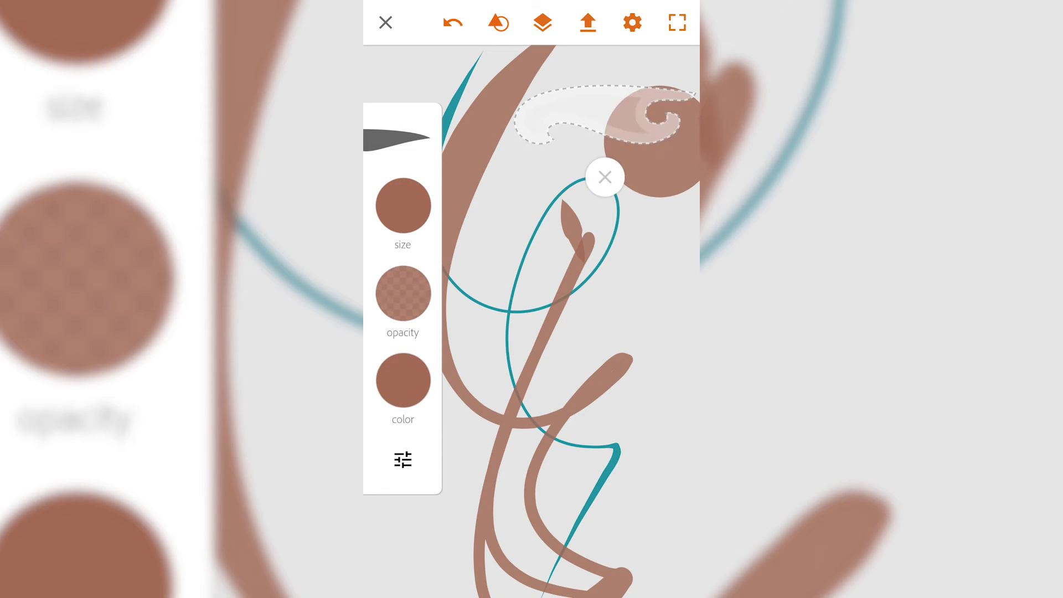
{"action": "left_click", "coordinate": [605, 177]}
{"action": "left_click_drag", "start_coordinate": [582, 243], "coordinate": [601, 218]}
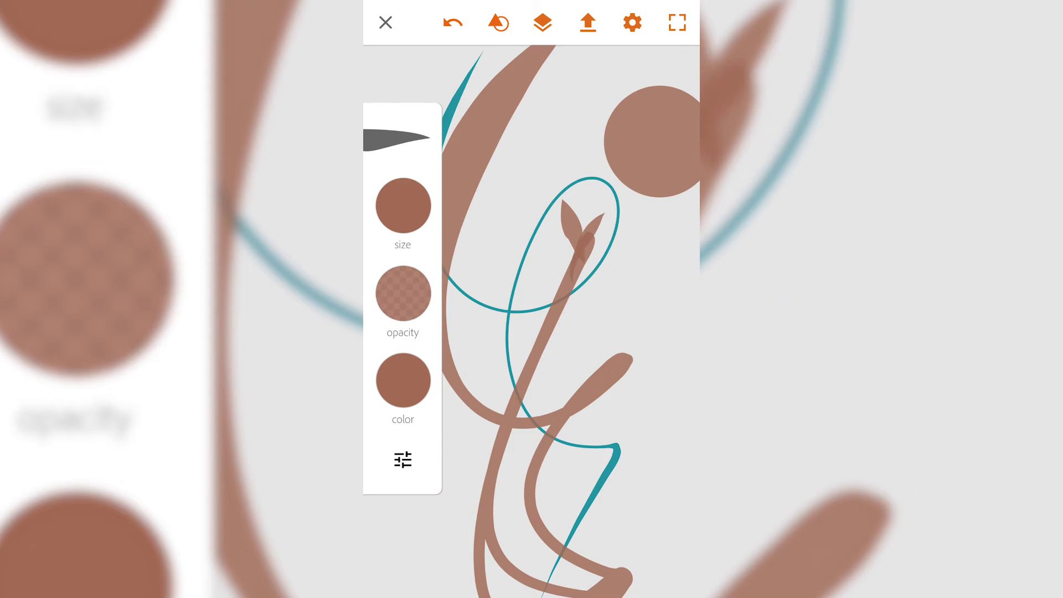
Place a hexagon stencil on the canvas and resize it to a large size.
{"action": "left_click", "coordinate": [403, 460]}
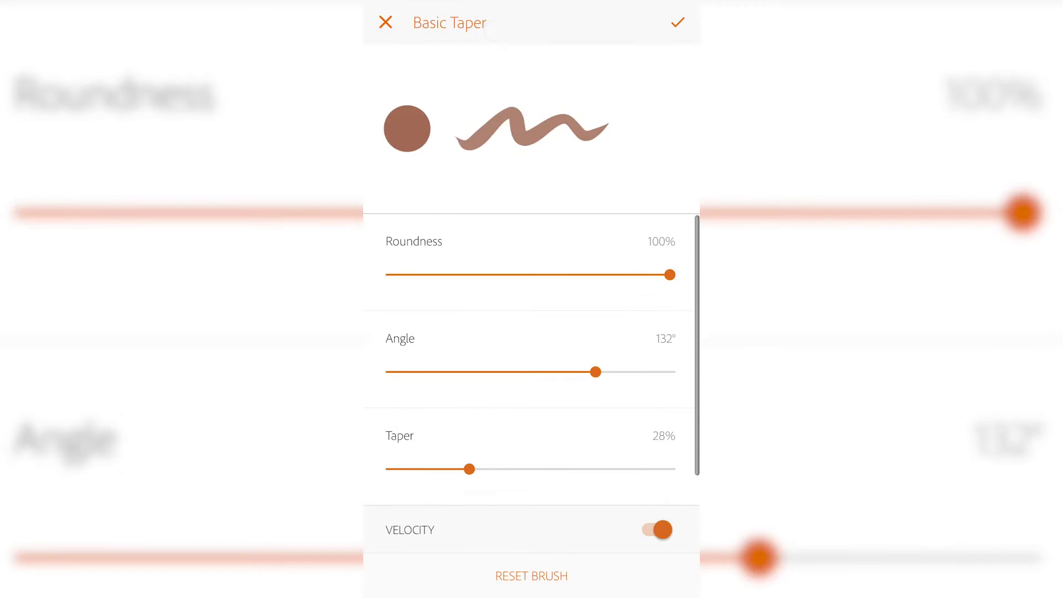
{"action": "left_click", "coordinate": [678, 22]}
{"action": "left_click", "coordinate": [500, 23]}
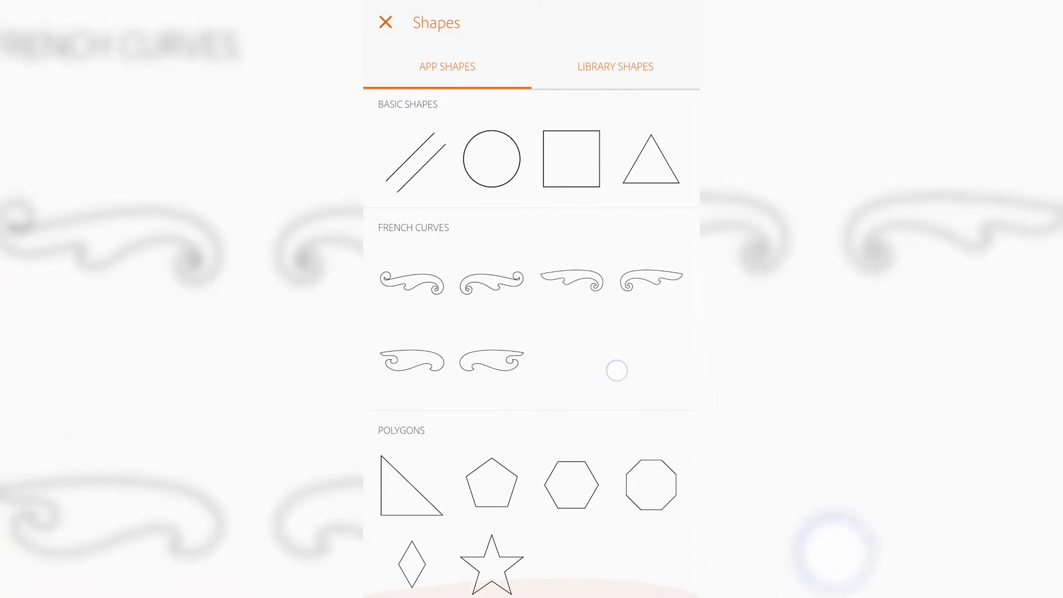
{"action": "left_click", "coordinate": [571, 491]}
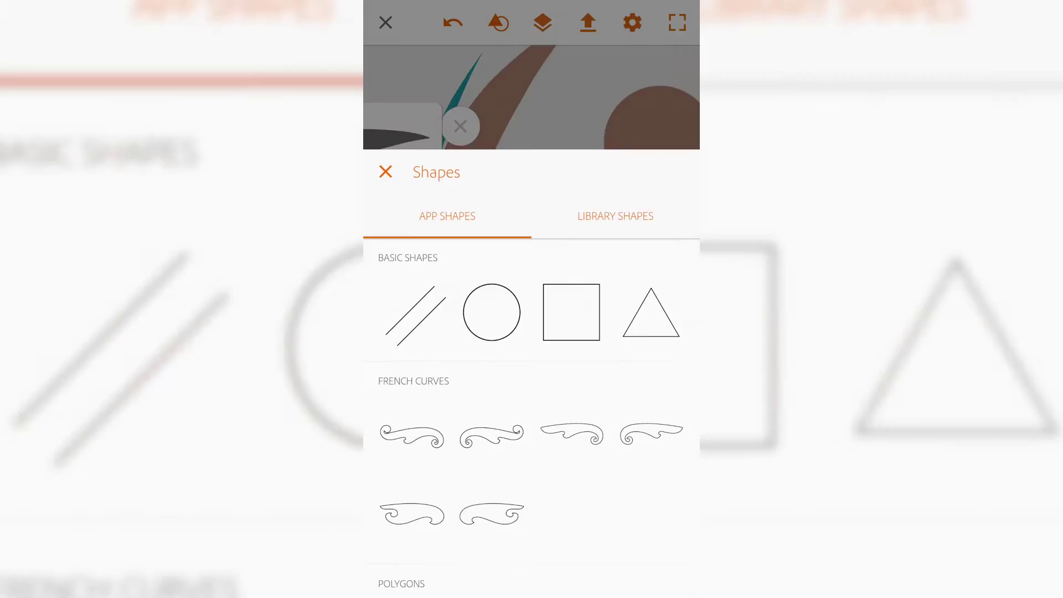
{"action": "left_click", "coordinate": [494, 371]}
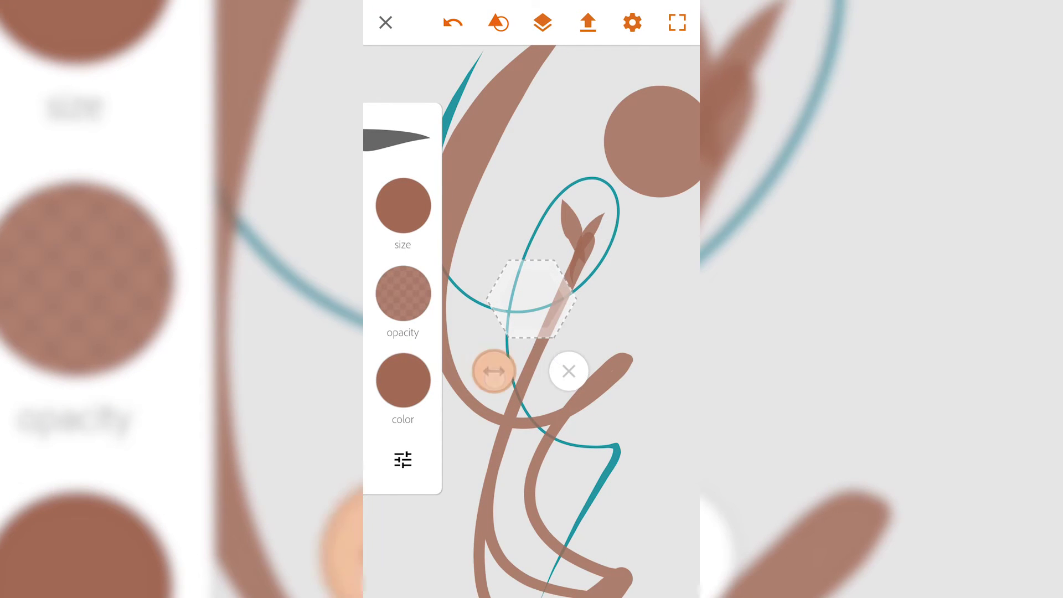
{"action": "left_click_drag", "start_coordinate": [573, 266], "coordinate": [635, 123]}
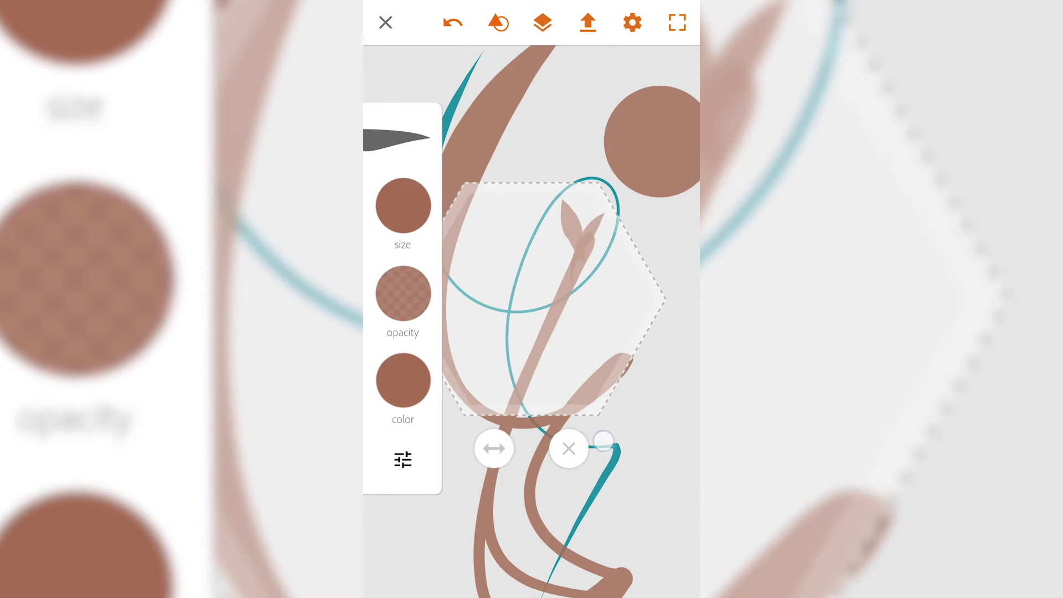
{"action": "left_click_drag", "start_coordinate": [505, 450], "coordinate": [634, 376]}
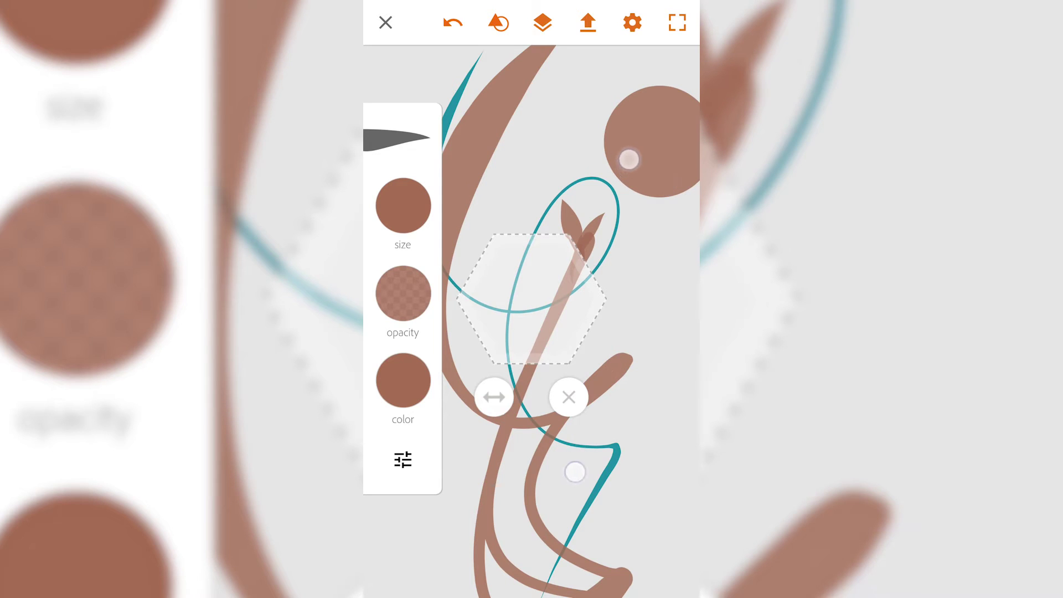
Paint a brown filled hexagon around the stencil, then shrink the stencil inside it.
{"action": "left_click_drag", "start_coordinate": [554, 295], "coordinate": [583, 274]}
{"action": "mouse_move", "coordinate": [612, 177]}
{"action": "left_mouse_down"}
{"action": "mouse_move", "coordinate": [618, 231]}
{"action": "mouse_move", "coordinate": [610, 194]}
{"action": "mouse_move", "coordinate": [591, 194]}
{"action": "mouse_move", "coordinate": [613, 116]}
{"action": "mouse_move", "coordinate": [601, 164]}
{"action": "left_mouse_up"}
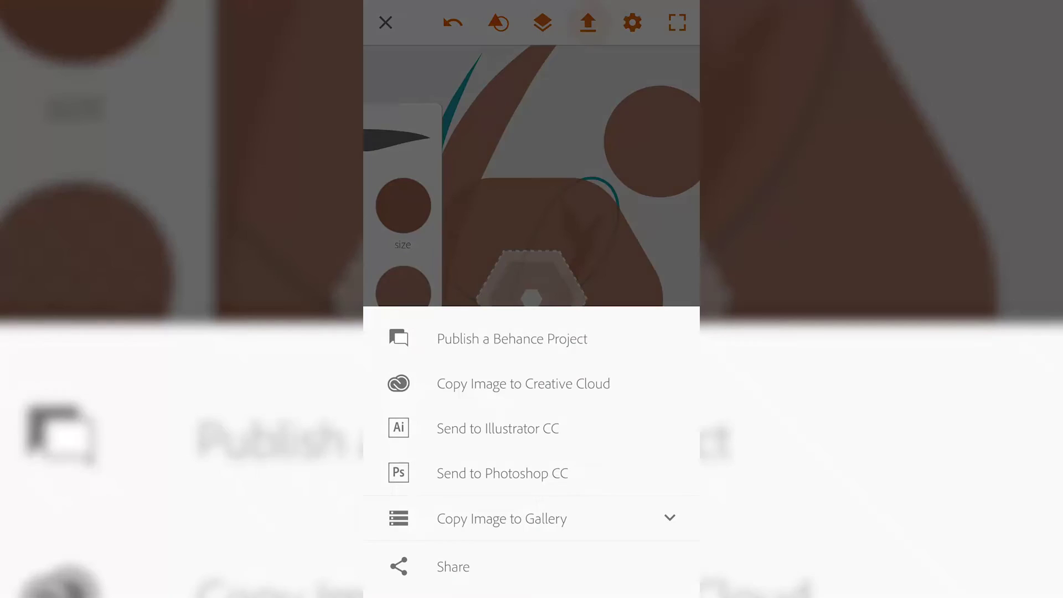
{"action": "left_click_drag", "start_coordinate": [595, 473], "coordinate": [606, 379]}
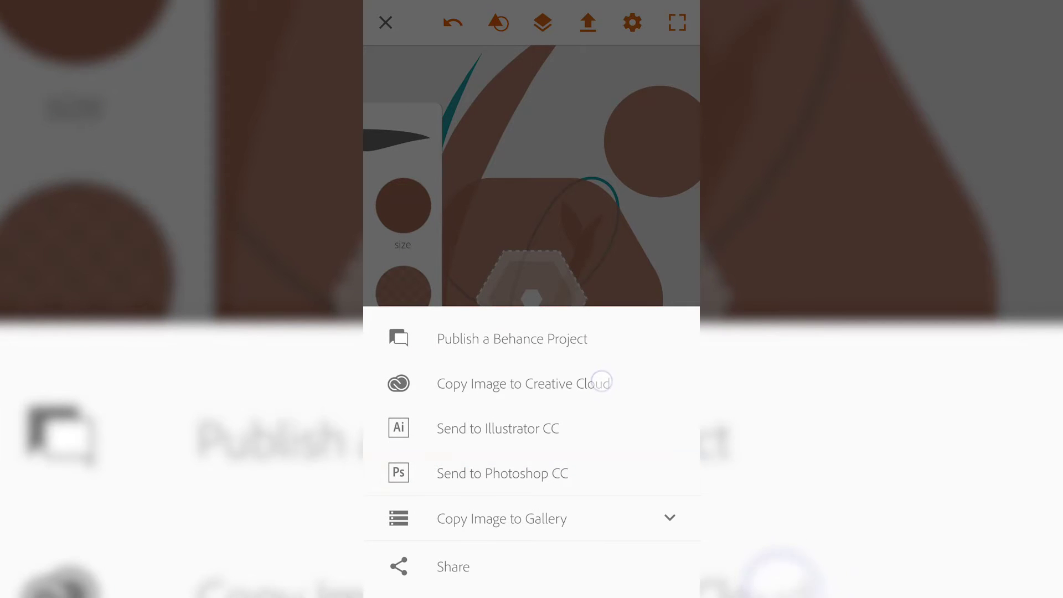
{"action": "left_click", "coordinate": [544, 432]}
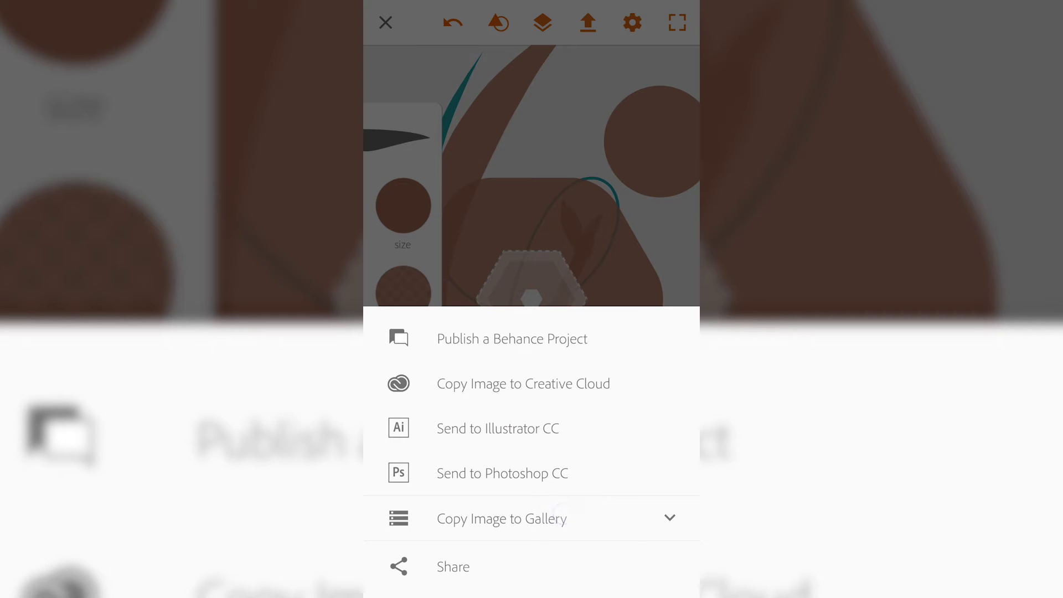
{"action": "left_click", "coordinate": [656, 517]}
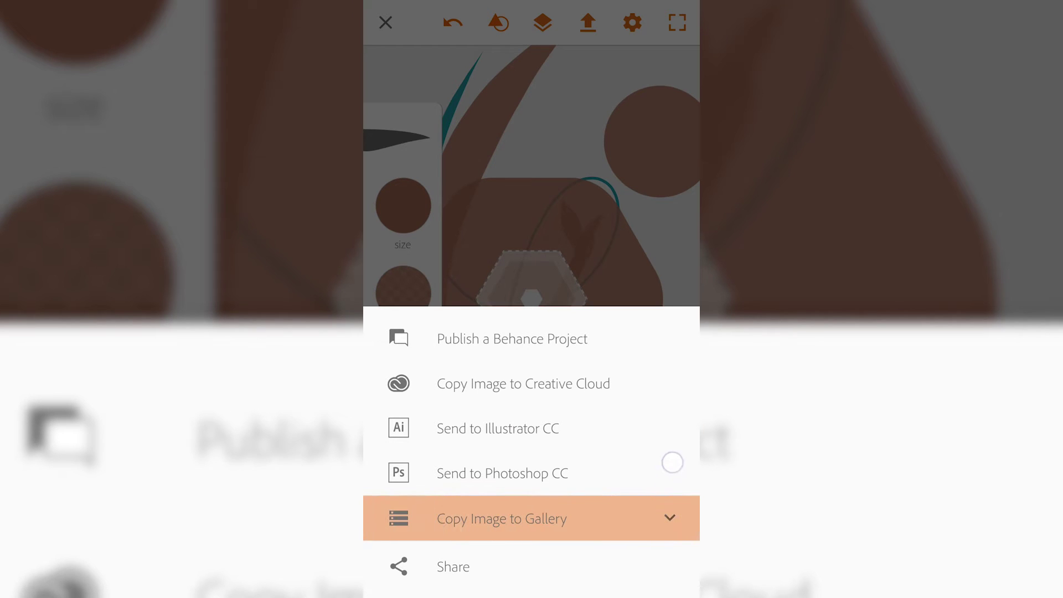
{"action": "left_click", "coordinate": [669, 252]}
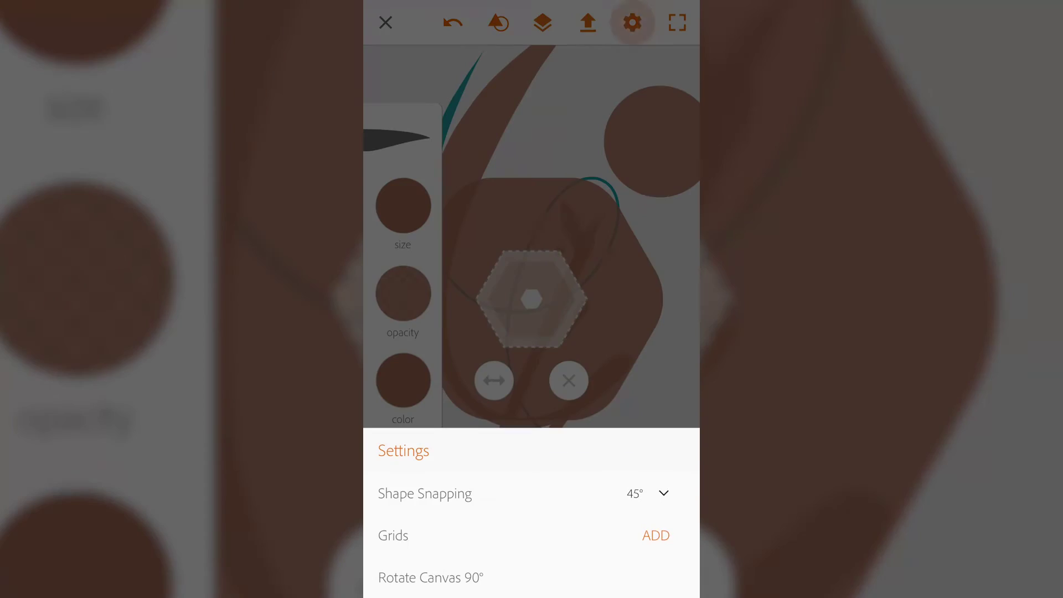
Enable grids in drawing settings and switch from Graph Grid to Perspective Grid.
{"action": "left_click", "coordinate": [658, 190]}
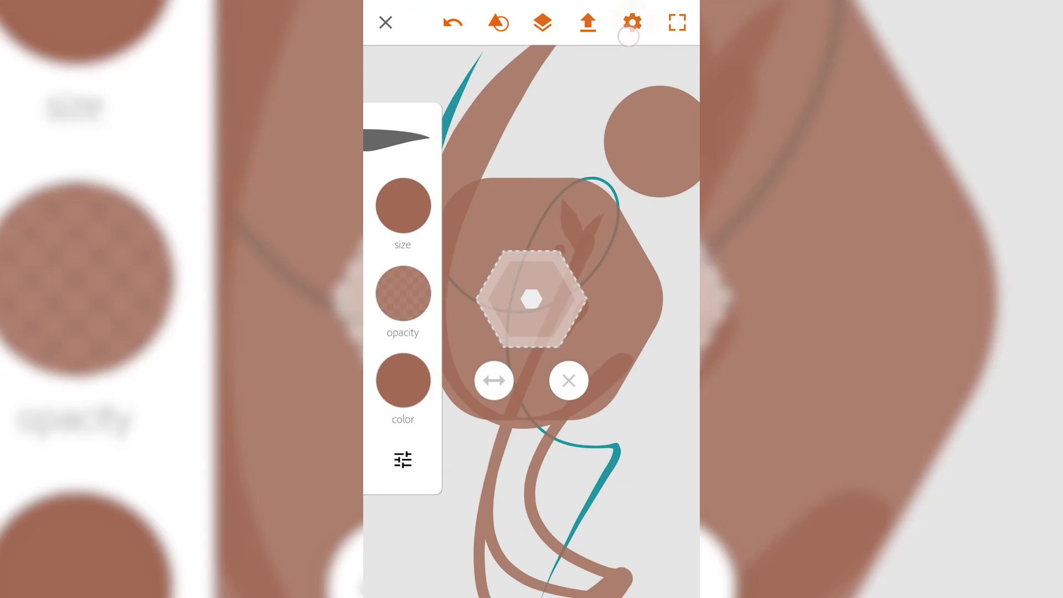
{"action": "left_click", "coordinate": [632, 23]}
{"action": "left_click", "coordinate": [656, 534]}
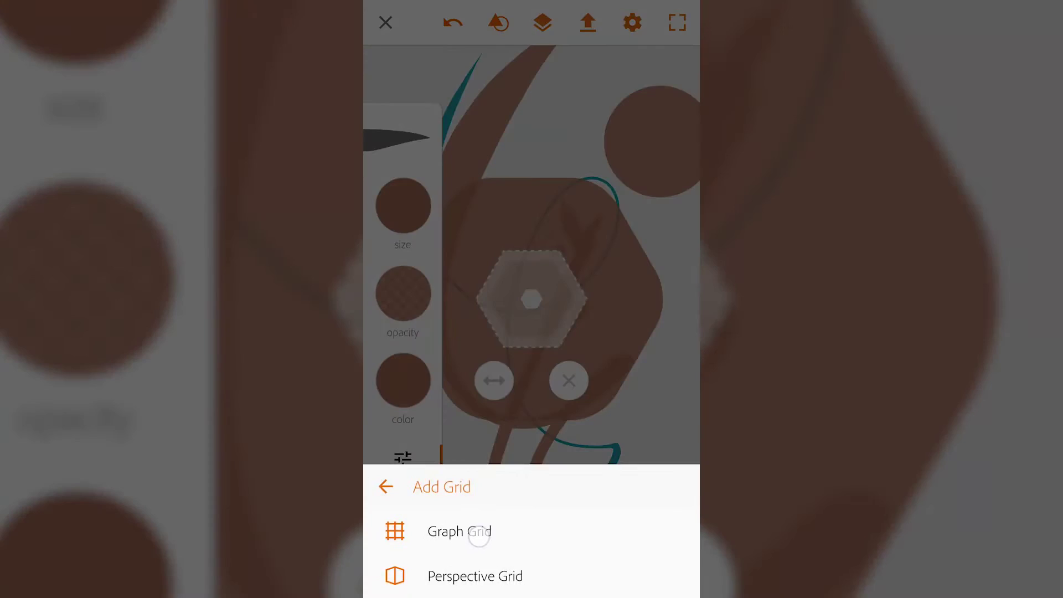
{"action": "left_click", "coordinate": [473, 533]}
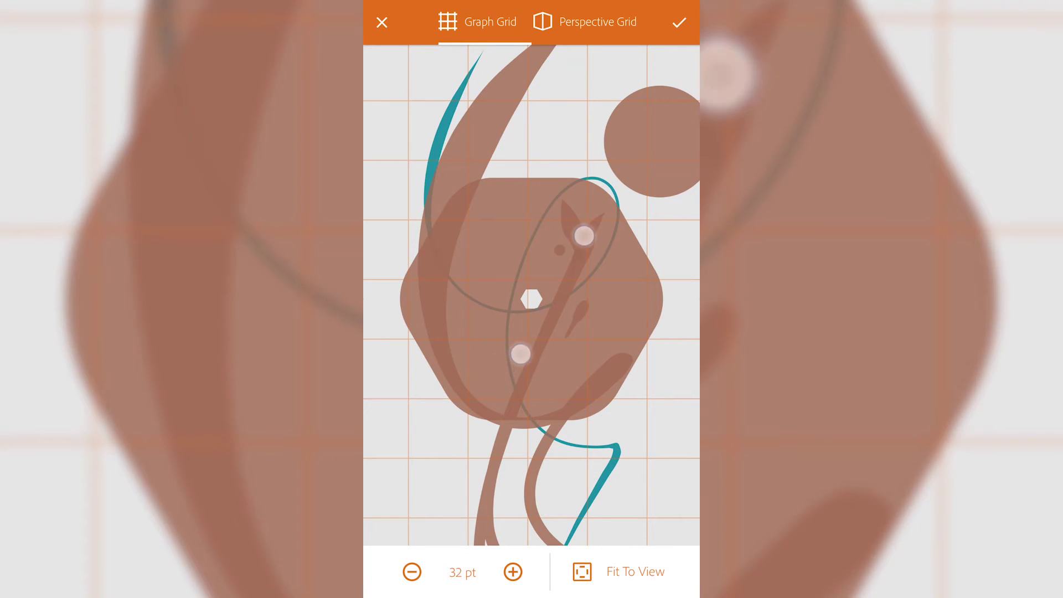
{"action": "left_click", "coordinate": [600, 24]}
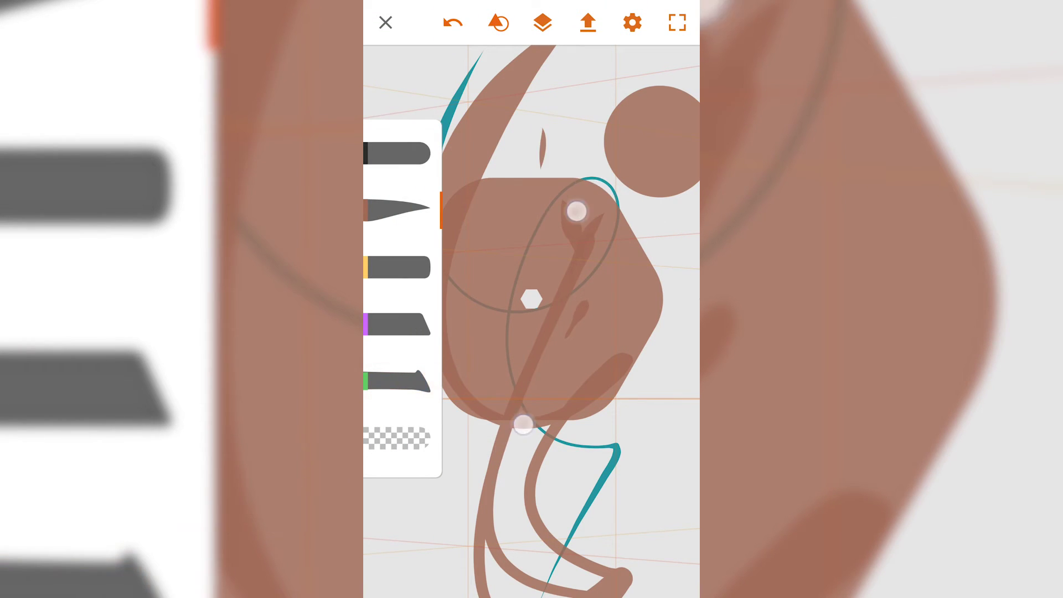
{"action": "scroll", "coordinate": [532, 300], "scroll_direction": "down", "scroll_amount": 5}
{"action": "scroll", "coordinate": [573, 283], "scroll_direction": "down", "scroll_amount": 3}
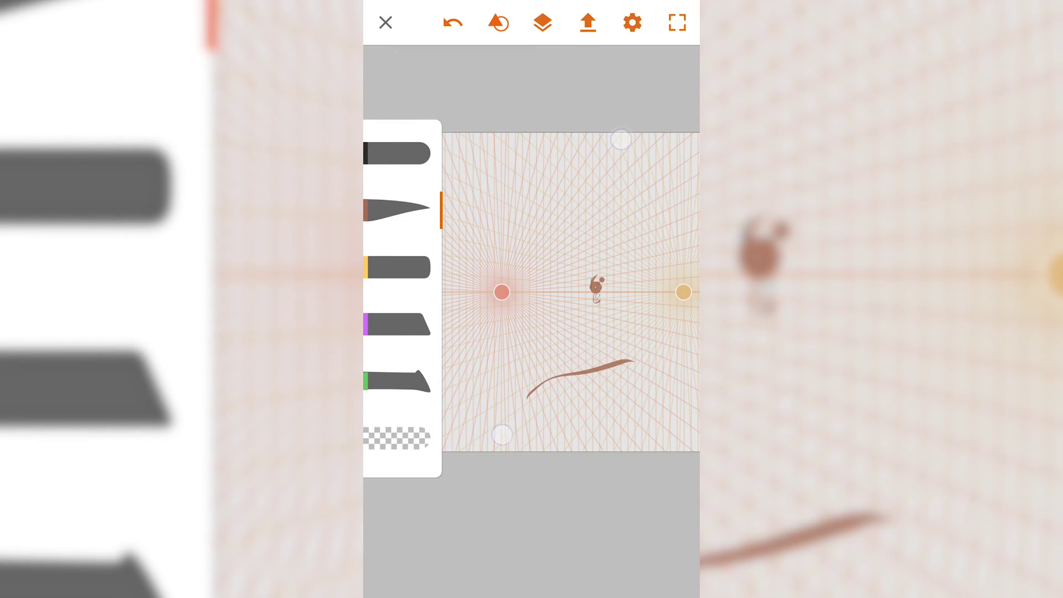
Reopen the first drawing, scribble yellow strokes across the grid, and return to the gallery.
{"action": "left_click", "coordinate": [385, 22]}
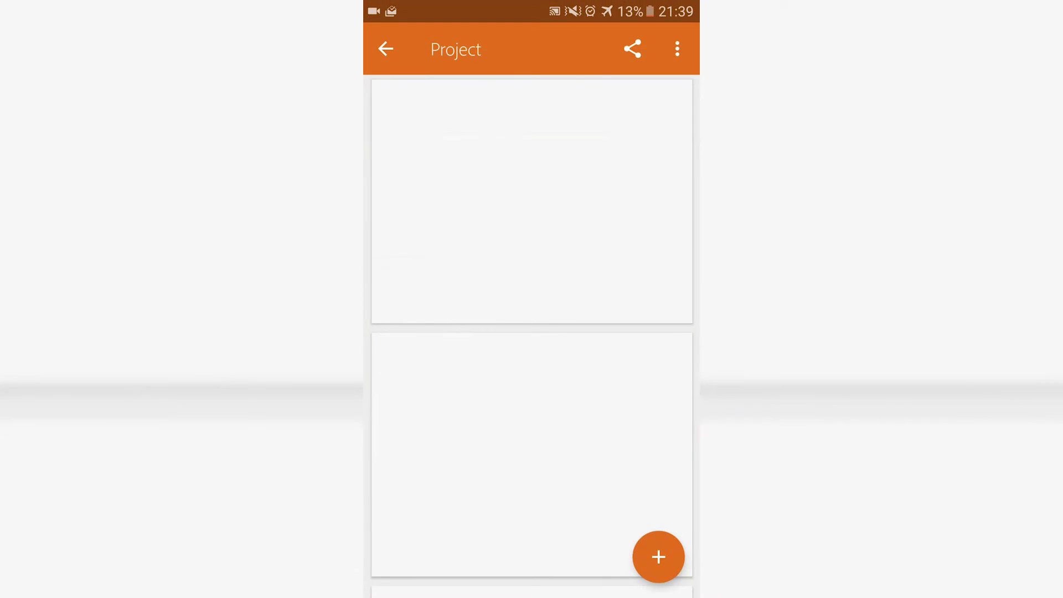
{"action": "left_click", "coordinate": [569, 193]}
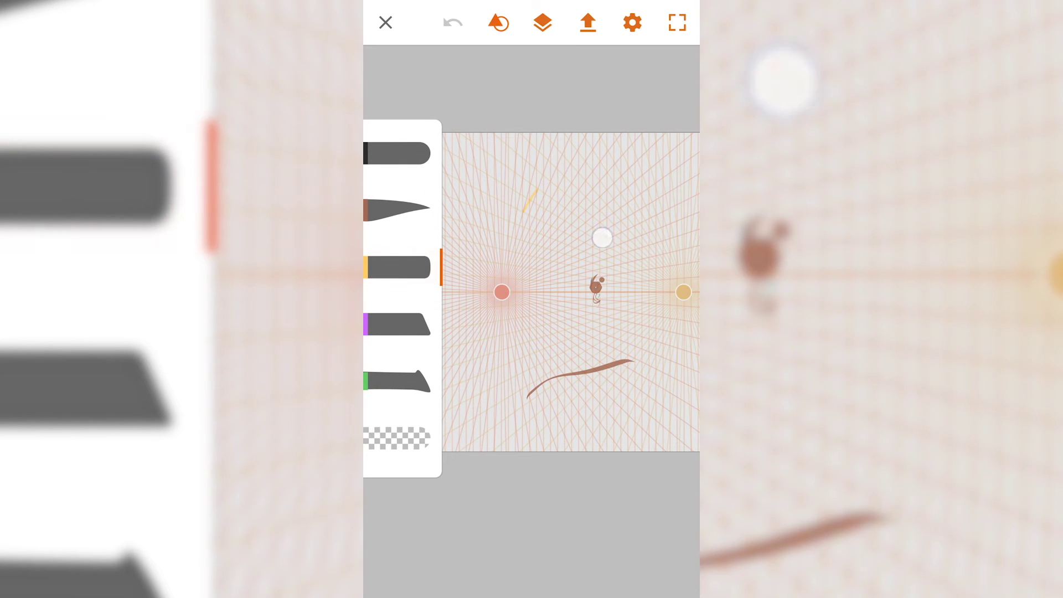
{"action": "left_click_drag", "start_coordinate": [537, 354], "coordinate": [612, 233]}
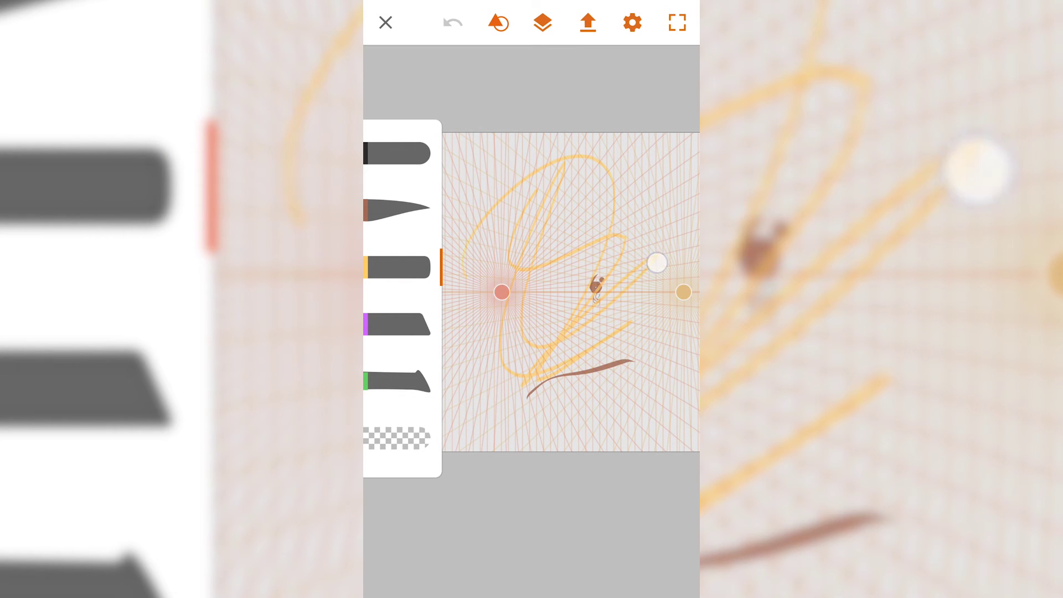
{"action": "mouse_move", "coordinate": [657, 264]}
{"action": "left_mouse_down"}
{"action": "mouse_move", "coordinate": [622, 320]}
{"action": "mouse_move", "coordinate": [540, 399]}
{"action": "left_mouse_up"}
{"action": "left_click_drag", "start_coordinate": [608, 213], "coordinate": [635, 241]}
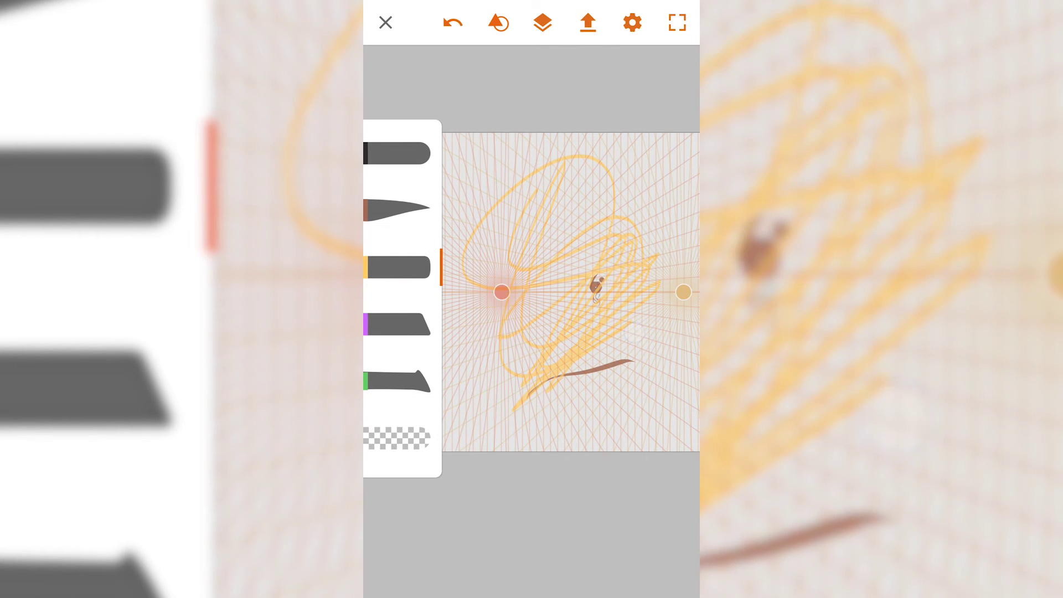
{"action": "left_click", "coordinate": [385, 22]}
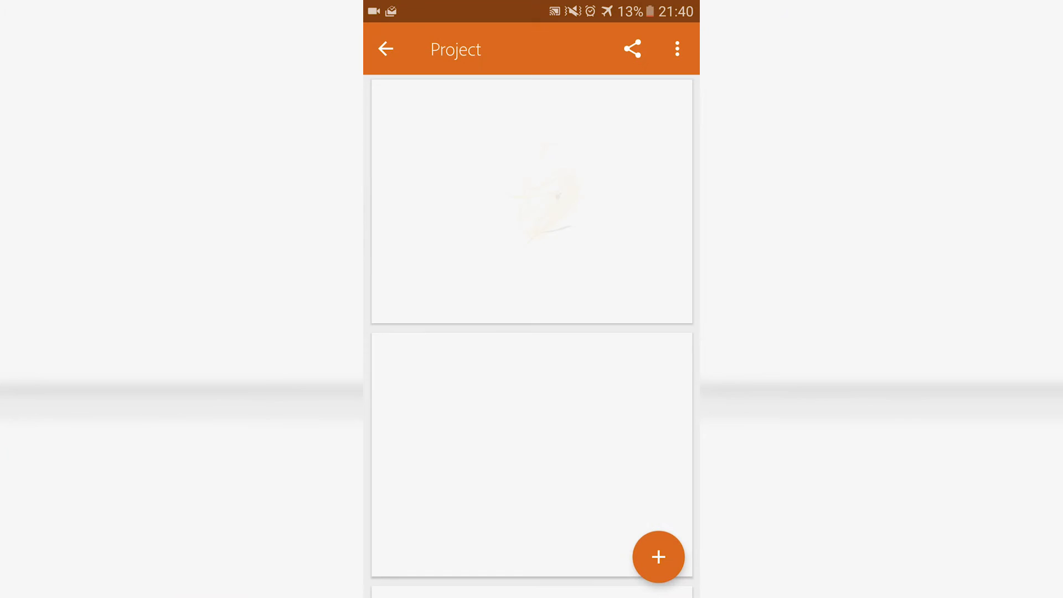
{"action": "scroll", "coordinate": [624, 202], "scroll_direction": "down", "scroll_amount": 2}
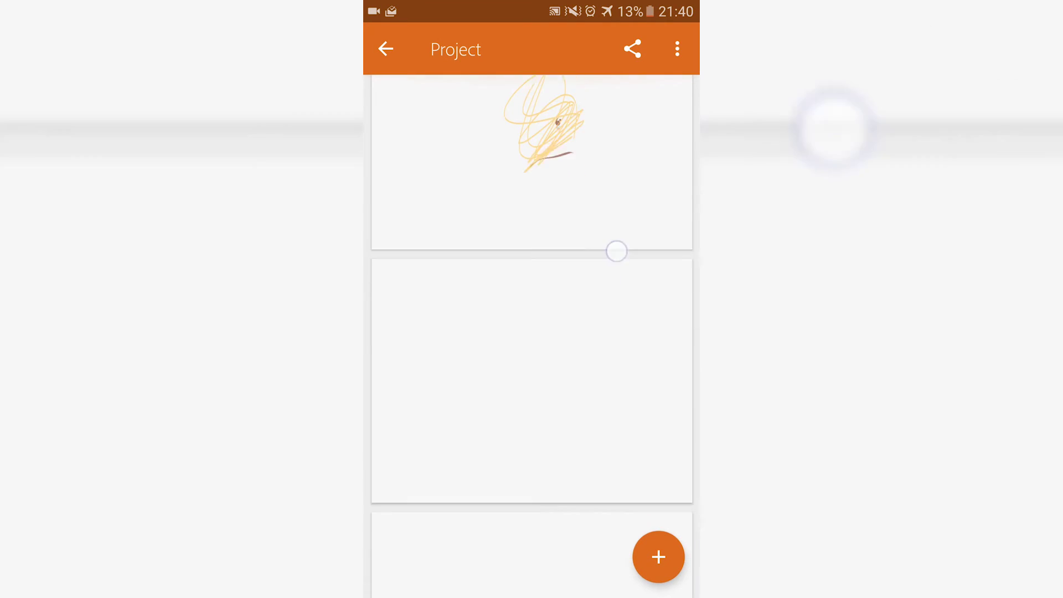
{"action": "scroll", "coordinate": [600, 275], "scroll_direction": "up", "scroll_amount": 2}
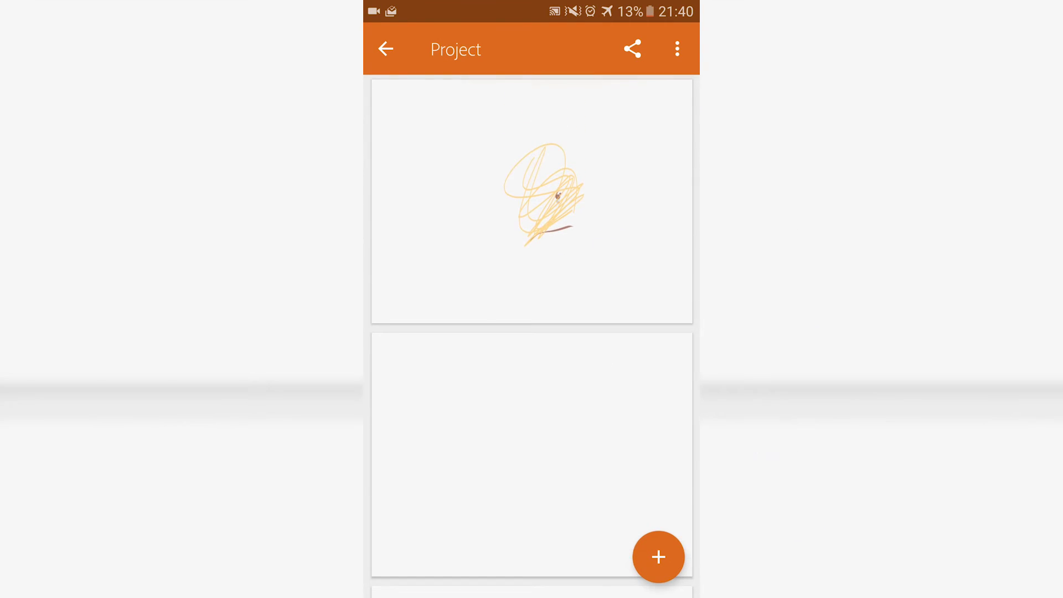
Open the blank second canvas and switch to the tapered brown brush.
{"action": "left_click", "coordinate": [568, 402]}
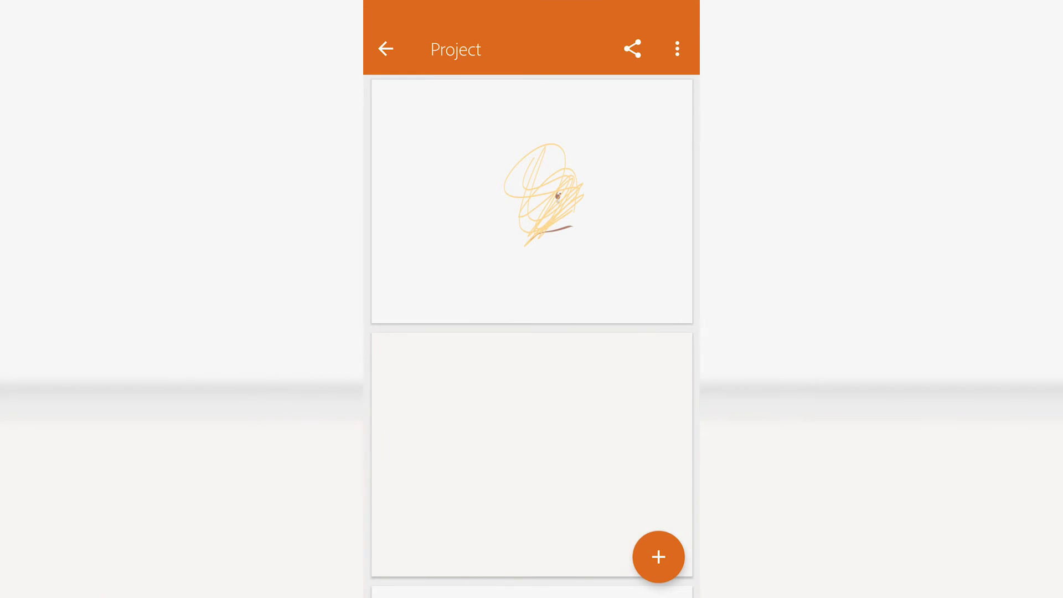
{"action": "left_click", "coordinate": [390, 203]}
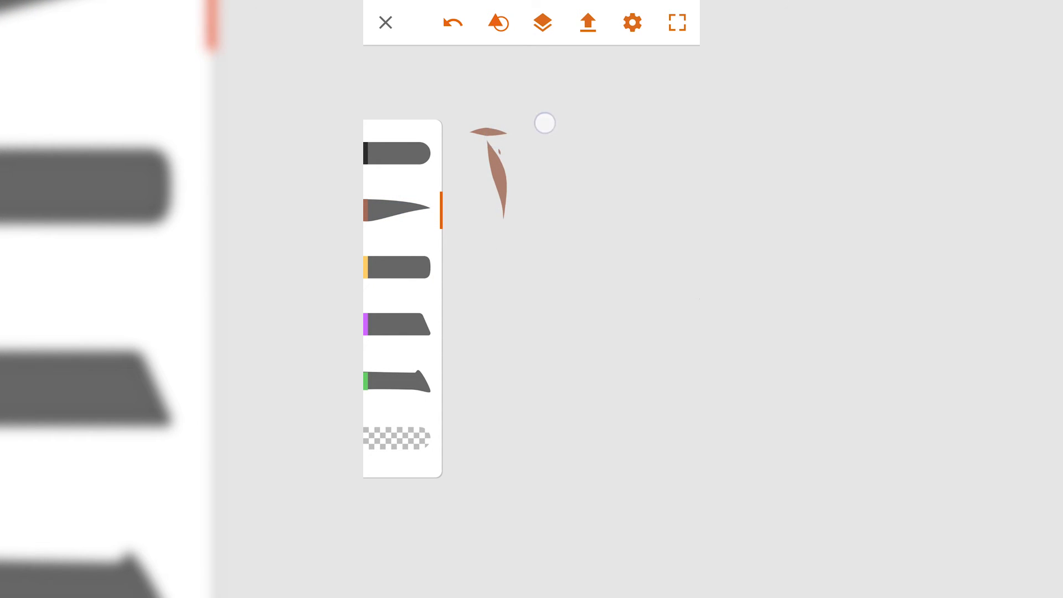
{"action": "scroll", "coordinate": [574, 224], "scroll_direction": "down", "scroll_amount": 3}
{"action": "scroll", "coordinate": [574, 224], "scroll_direction": "down", "scroll_amount": 3}
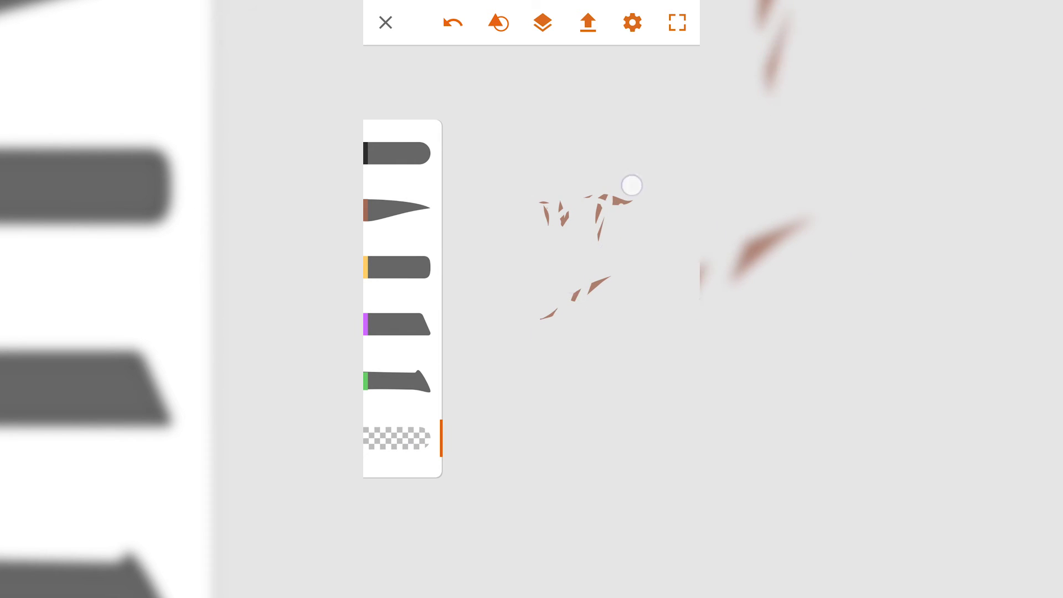
{"action": "scroll", "coordinate": [574, 266], "scroll_direction": "up", "scroll_amount": 3}
{"action": "scroll", "coordinate": [574, 266], "scroll_direction": "up", "scroll_amount": 2}
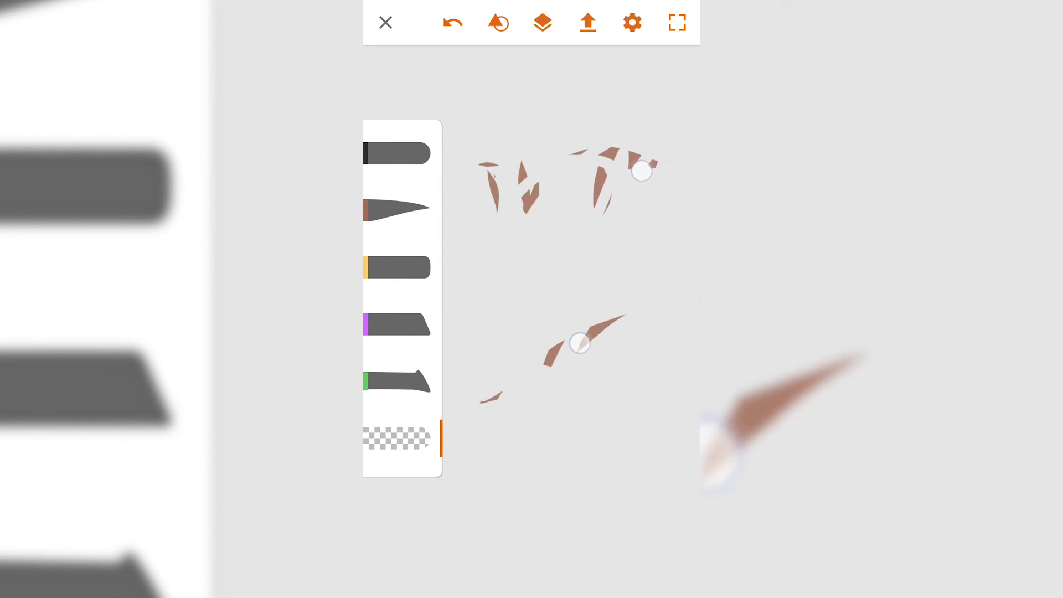
Erase the broken brown stroke fragments with the eraser.
{"action": "left_click", "coordinate": [397, 438]}
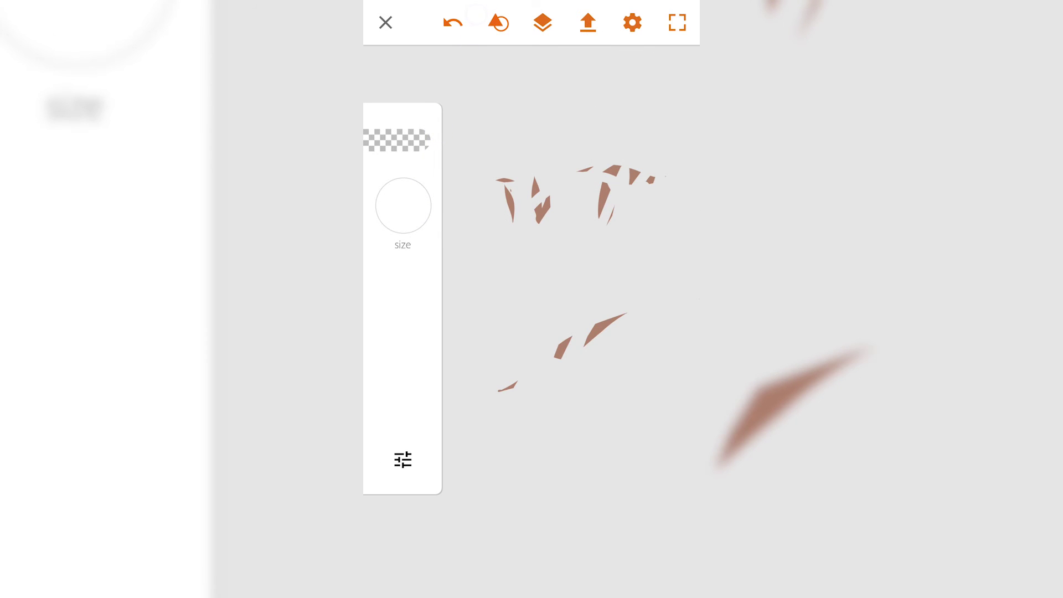
{"action": "left_click_drag", "start_coordinate": [611, 157], "coordinate": [527, 229]}
{"action": "left_click_drag", "start_coordinate": [538, 353], "coordinate": [598, 342]}
{"action": "mouse_move", "coordinate": [487, 427]}
{"action": "left_mouse_down"}
{"action": "mouse_move", "coordinate": [618, 253]}
{"action": "mouse_move", "coordinate": [650, 142]}
{"action": "mouse_move", "coordinate": [585, 219]}
{"action": "left_mouse_up"}
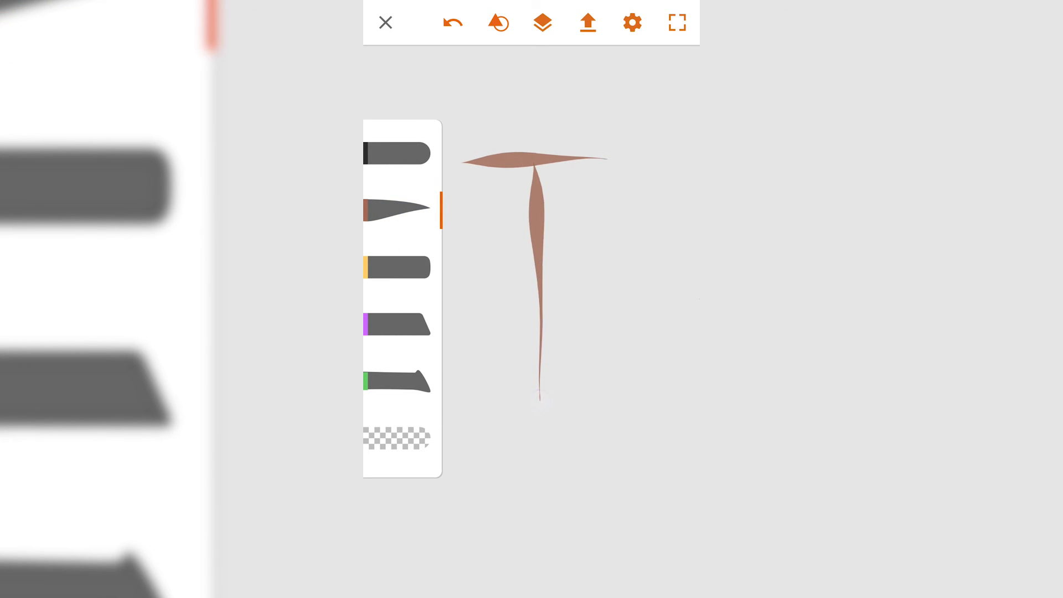
Letter the rest of 'TUTOR' — U, T, O, R — in brown tapered strokes after the first T.
{"action": "mouse_move", "coordinate": [640, 154]}
{"action": "left_mouse_down"}
{"action": "mouse_move", "coordinate": [593, 202]}
{"action": "mouse_move", "coordinate": [518, 150]}
{"action": "mouse_move", "coordinate": [528, 176]}
{"action": "left_mouse_up"}
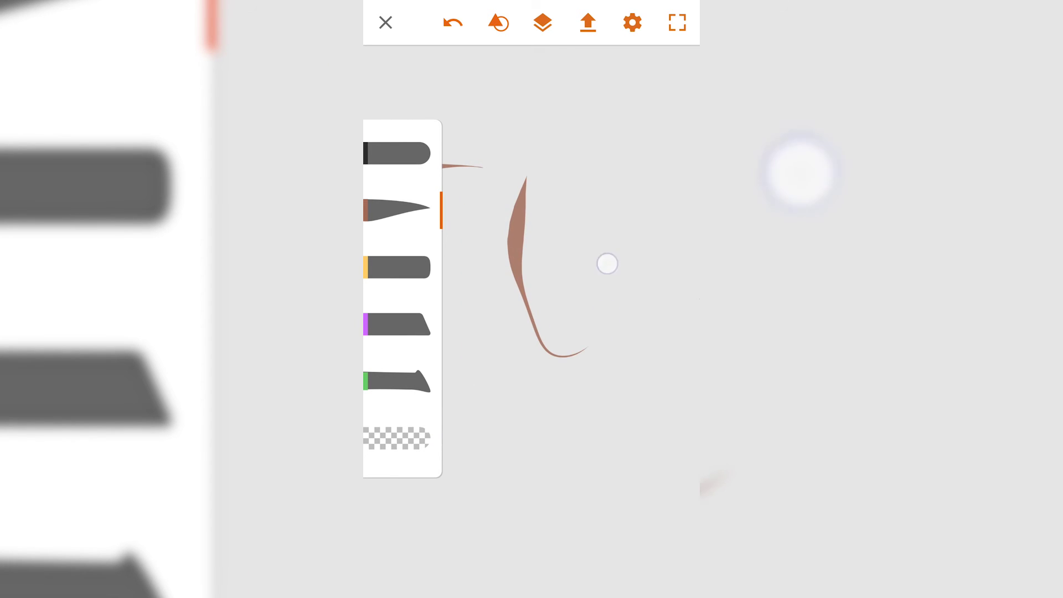
{"action": "left_click_drag", "start_coordinate": [537, 335], "coordinate": [598, 170]}
{"action": "left_click_drag", "start_coordinate": [615, 307], "coordinate": [656, 301]}
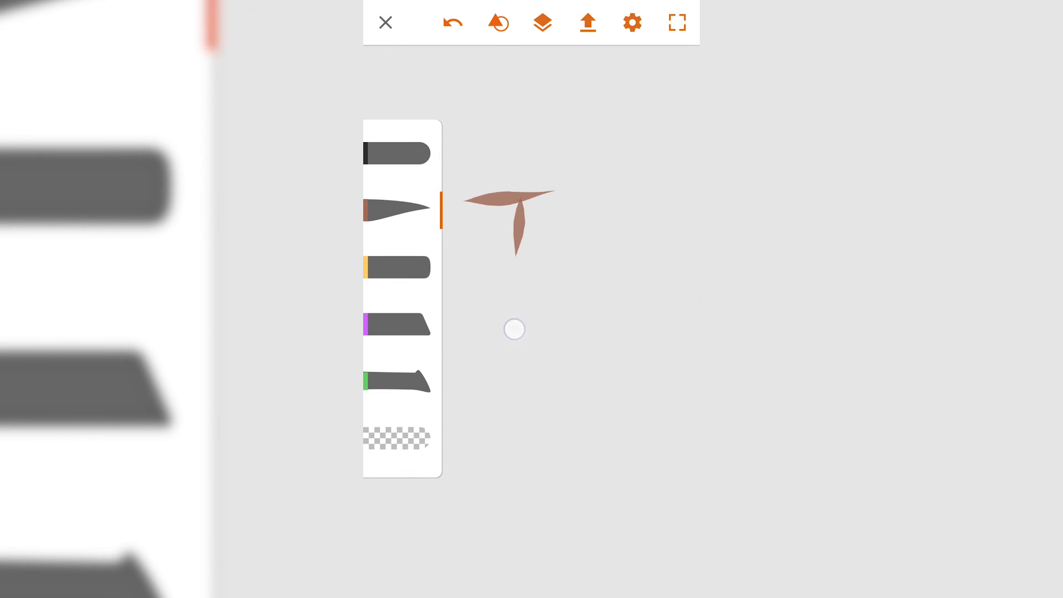
{"action": "left_click_drag", "start_coordinate": [515, 400], "coordinate": [517, 390]}
{"action": "mouse_move", "coordinate": [637, 352]}
{"action": "left_mouse_down"}
{"action": "mouse_move", "coordinate": [653, 209]}
{"action": "mouse_move", "coordinate": [587, 371]}
{"action": "left_mouse_up"}
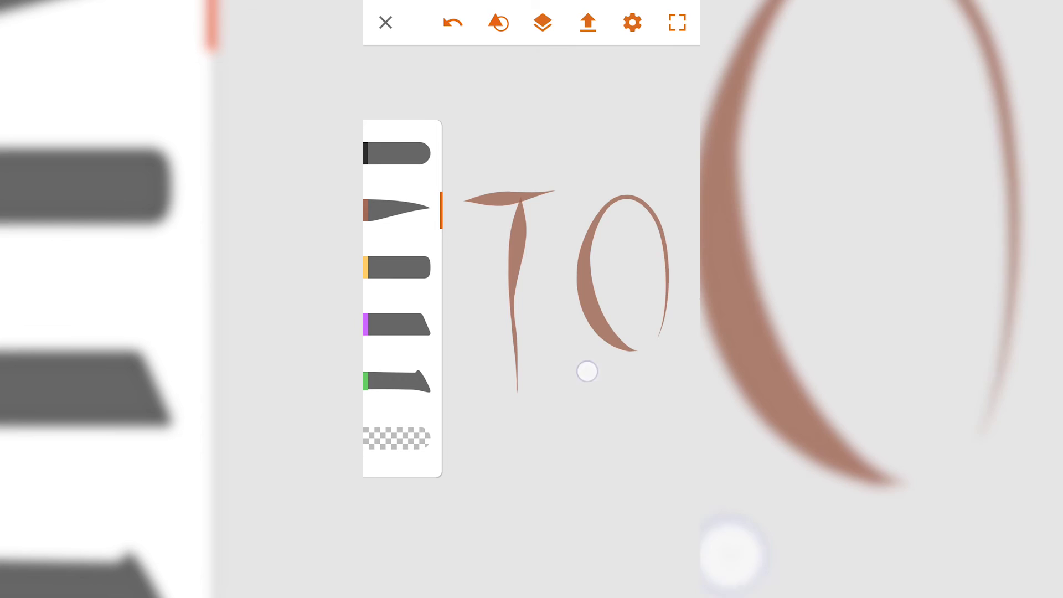
{"action": "left_click_drag", "start_coordinate": [607, 174], "coordinate": [435, 179]}
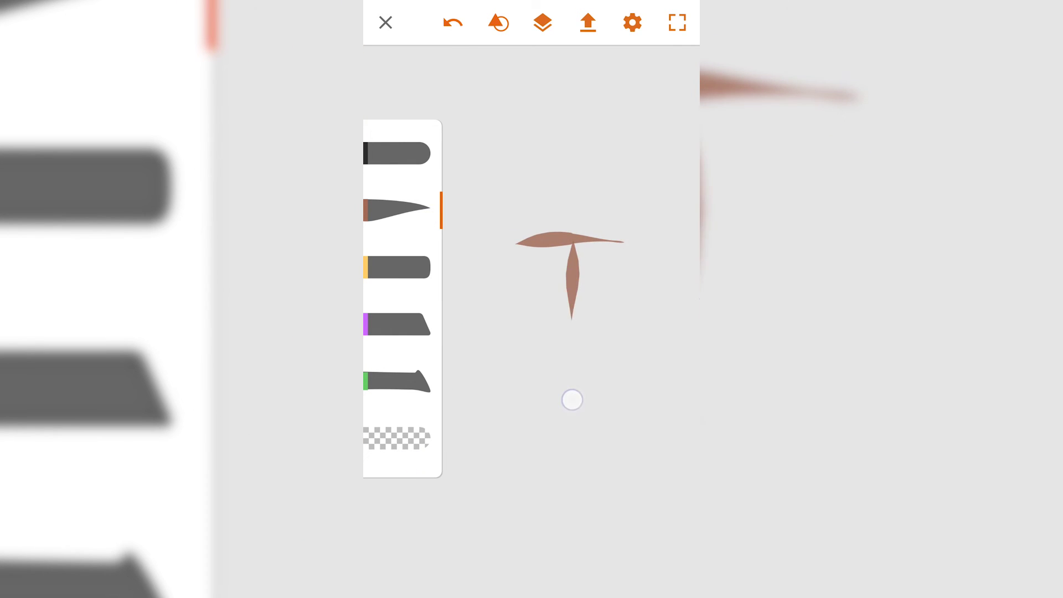
Letter 'TUBE' below it — T, U, the two-loop B and the barred E.
{"action": "left_click_drag", "start_coordinate": [611, 245], "coordinate": [503, 254]}
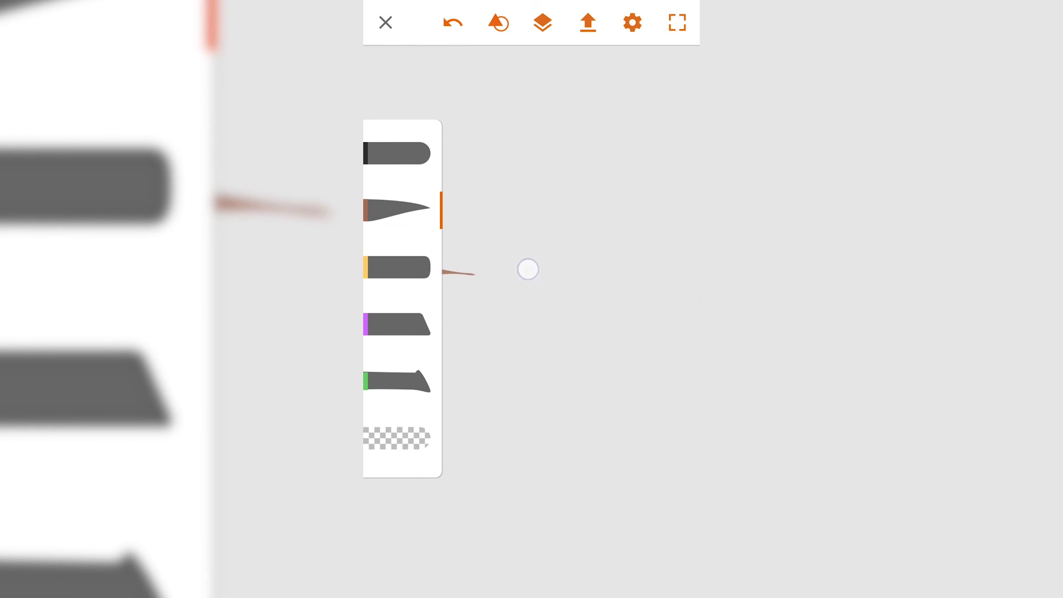
{"action": "left_click_drag", "start_coordinate": [551, 444], "coordinate": [582, 266]}
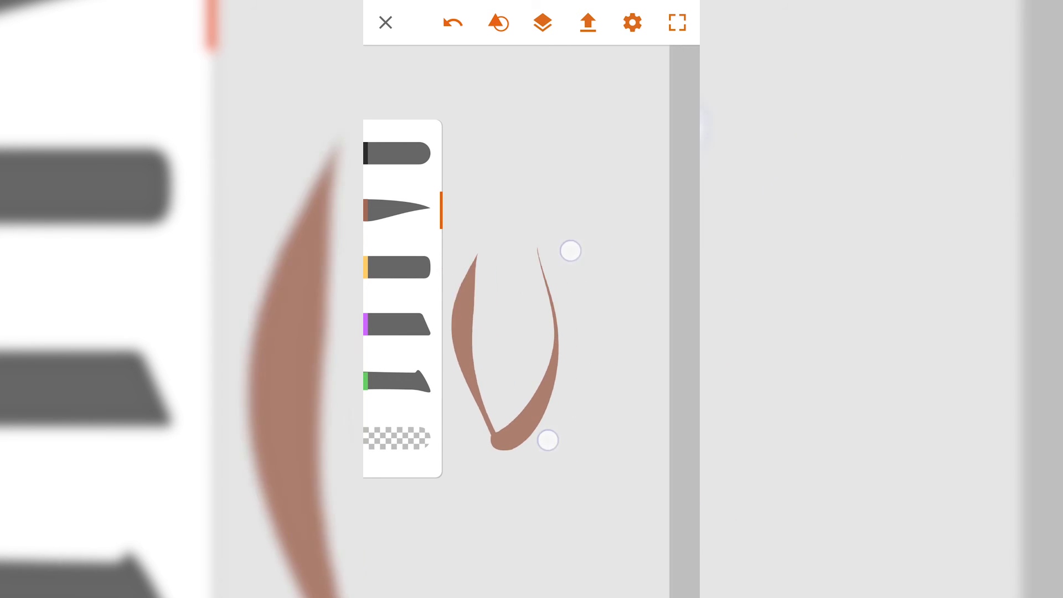
{"action": "left_click_drag", "start_coordinate": [545, 440], "coordinate": [503, 429]}
{"action": "mouse_move", "coordinate": [525, 218]}
{"action": "left_mouse_down"}
{"action": "mouse_move", "coordinate": [534, 308]}
{"action": "mouse_move", "coordinate": [507, 399]}
{"action": "left_mouse_up"}
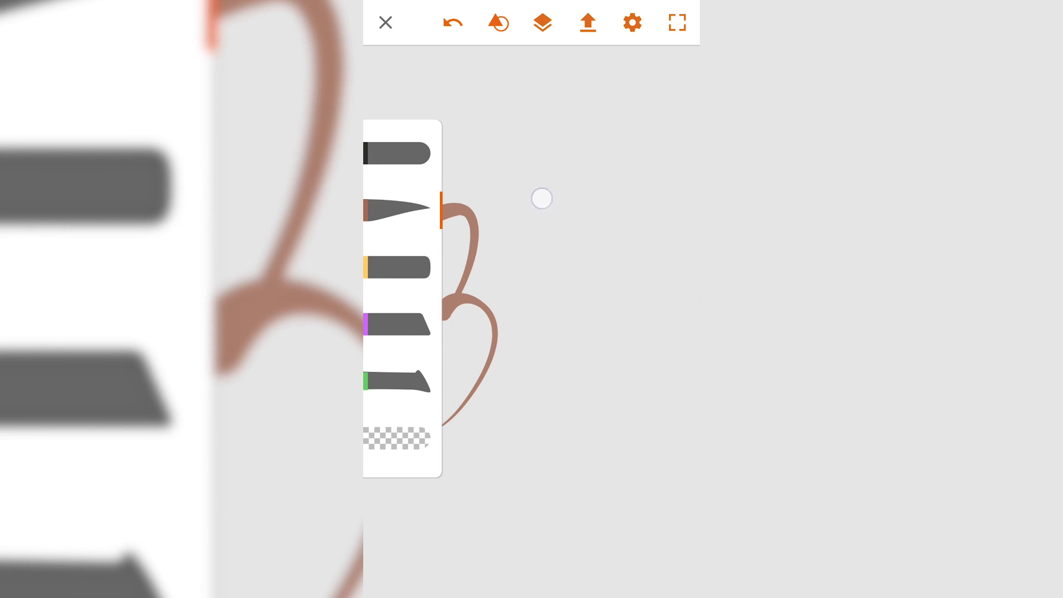
{"action": "left_click_drag", "start_coordinate": [540, 199], "coordinate": [529, 353]}
{"action": "left_click_drag", "start_coordinate": [540, 211], "coordinate": [604, 210]}
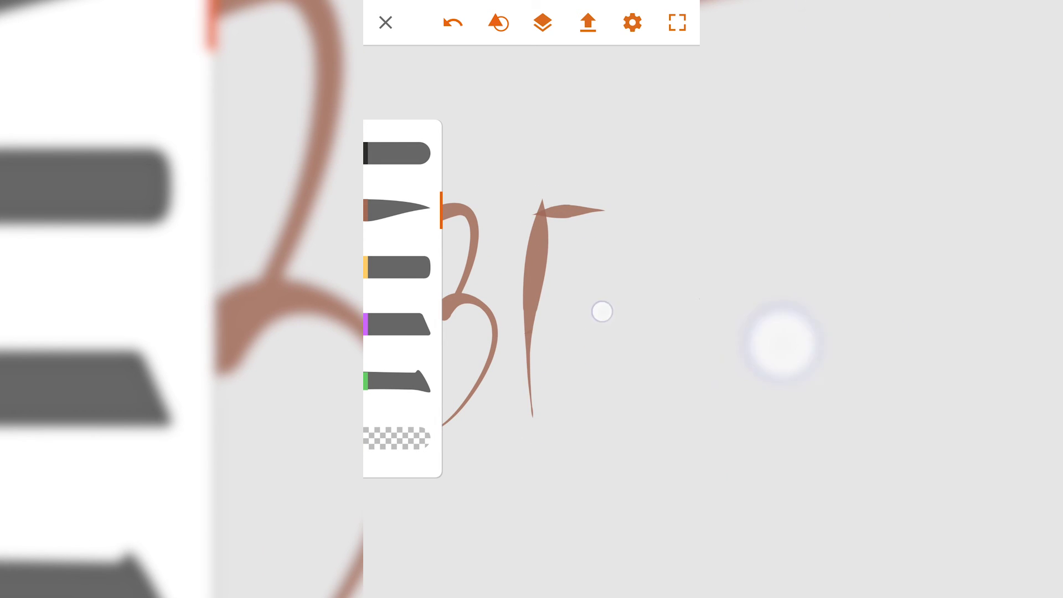
{"action": "left_click_drag", "start_coordinate": [528, 333], "coordinate": [620, 315]}
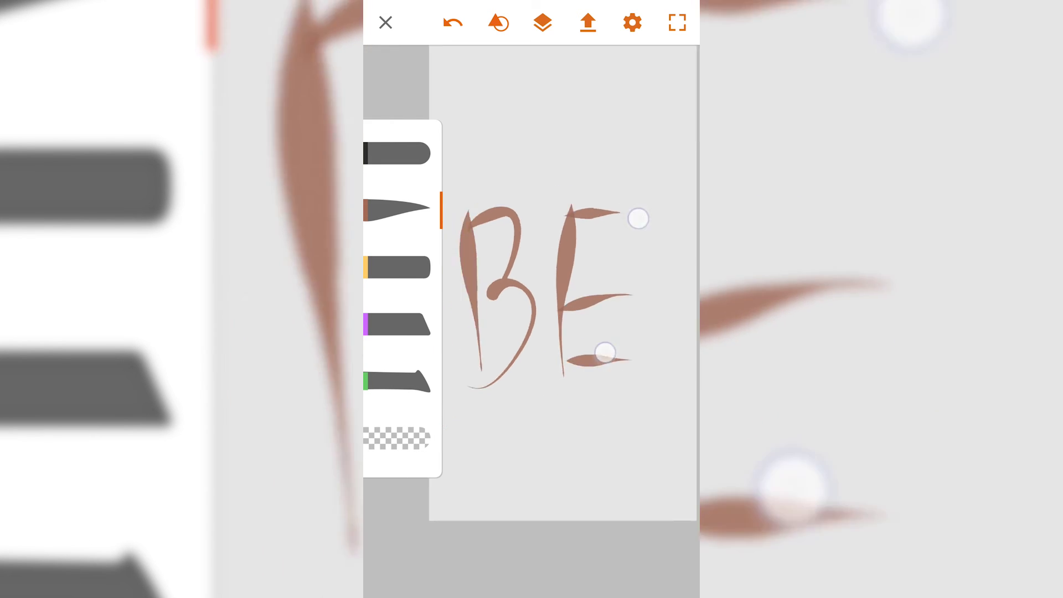
{"action": "scroll", "coordinate": [622, 285], "scroll_direction": "down", "scroll_amount": 5}
{"action": "scroll", "coordinate": [627, 285], "scroll_direction": "down", "scroll_amount": 3}
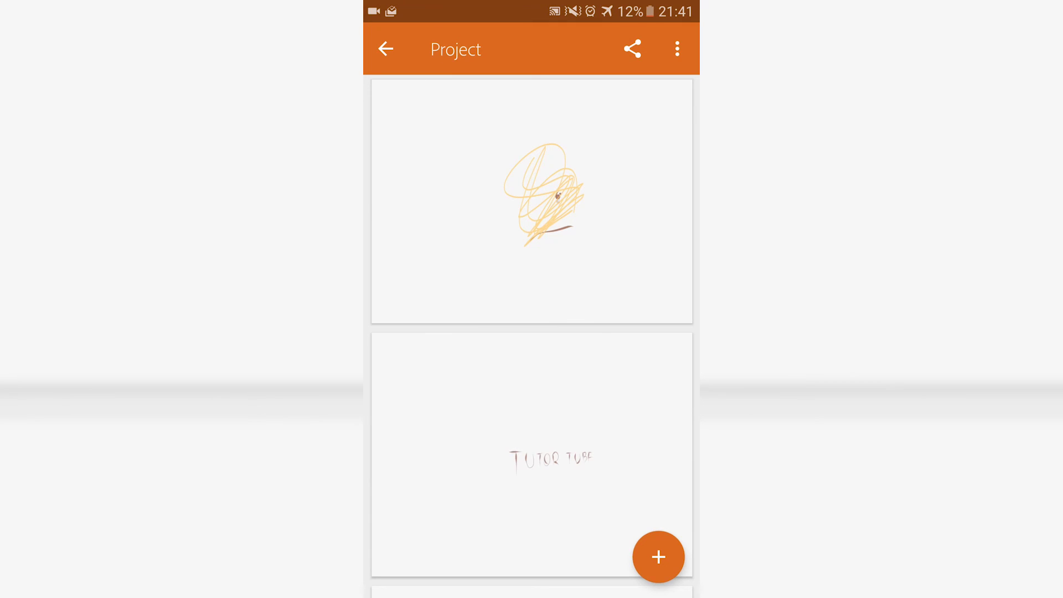
{"action": "scroll", "coordinate": [596, 398], "scroll_direction": "down", "scroll_amount": 5}
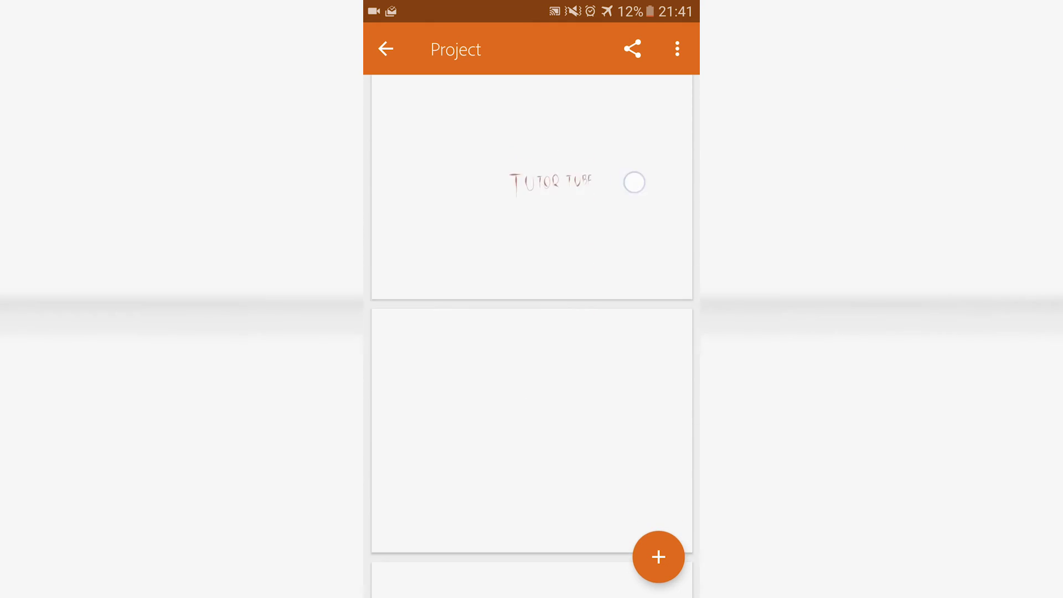
{"action": "scroll", "coordinate": [633, 181], "scroll_direction": "up", "scroll_amount": 4}
{"action": "scroll", "coordinate": [616, 361], "scroll_direction": "up", "scroll_amount": 2}
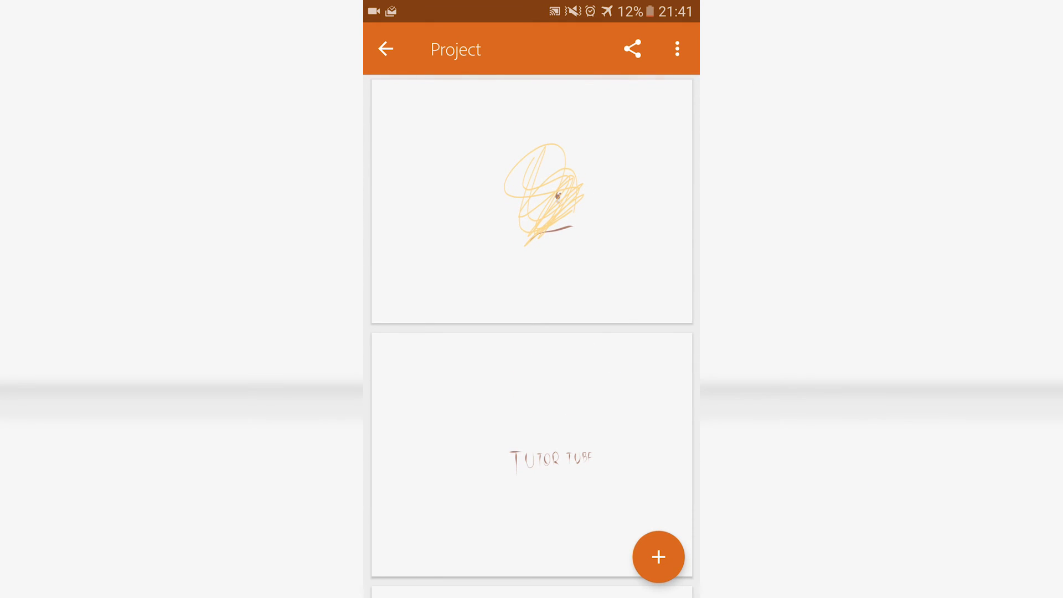
{"action": "scroll", "coordinate": [614, 364], "scroll_direction": "down", "scroll_amount": 3}
{"action": "scroll", "coordinate": [629, 257], "scroll_direction": "down", "scroll_amount": 2}
{"action": "scroll", "coordinate": [637, 213], "scroll_direction": "up", "scroll_amount": 3}
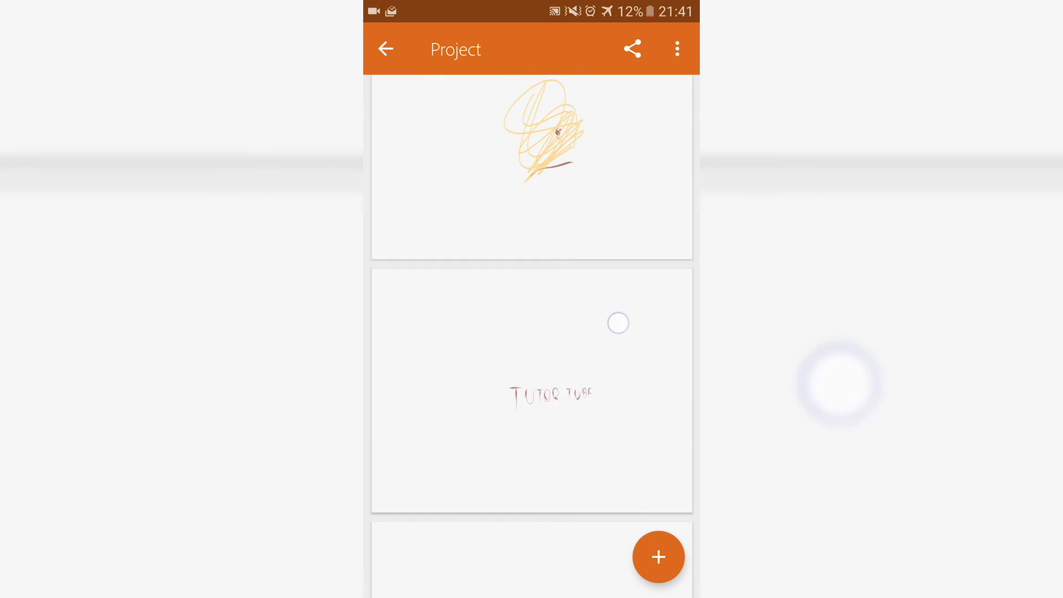
{"action": "scroll", "coordinate": [618, 322], "scroll_direction": "up", "scroll_amount": 3}
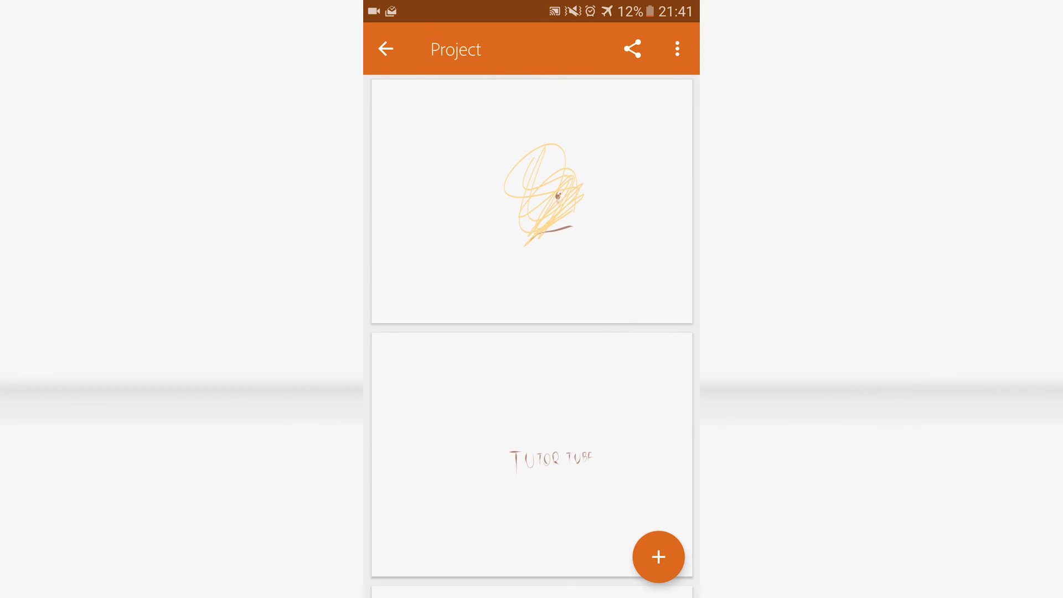
{"action": "left_click", "coordinate": [631, 44]}
{"action": "left_click", "coordinate": [387, 49]}
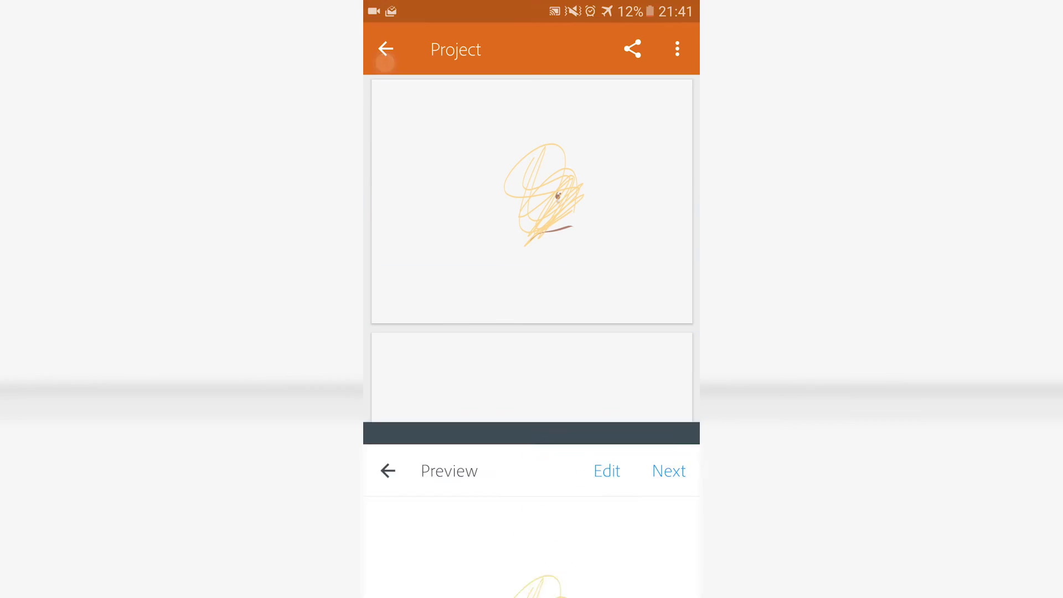
{"action": "scroll", "coordinate": [573, 445], "scroll_direction": "down", "scroll_amount": 3}
{"action": "scroll", "coordinate": [594, 240], "scroll_direction": "up", "scroll_amount": 3}
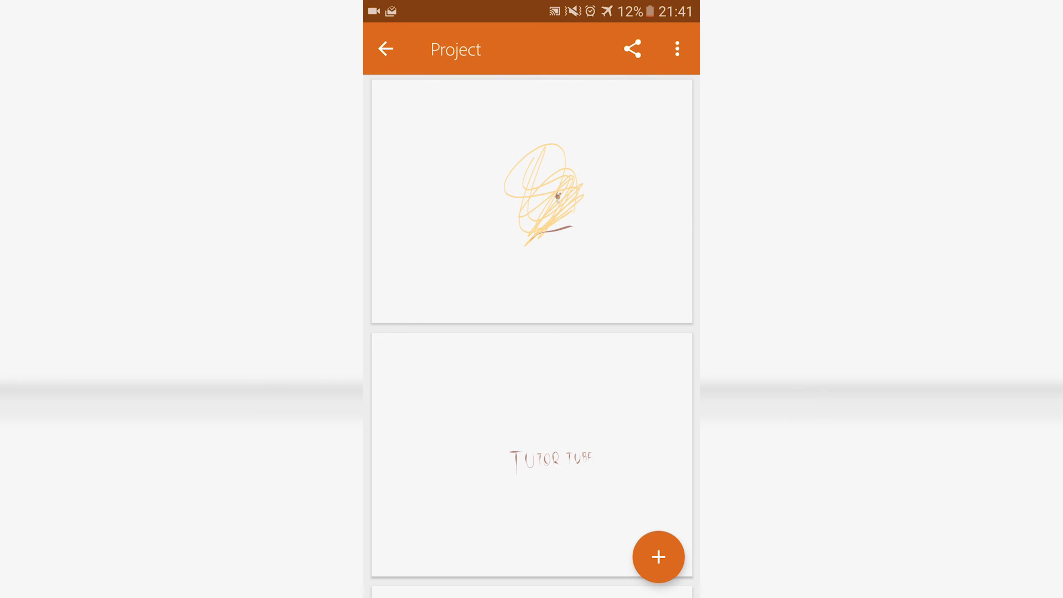
{"action": "scroll", "coordinate": [590, 462], "scroll_direction": "down", "scroll_amount": 5}
{"action": "scroll", "coordinate": [619, 152], "scroll_direction": "down", "scroll_amount": 2}
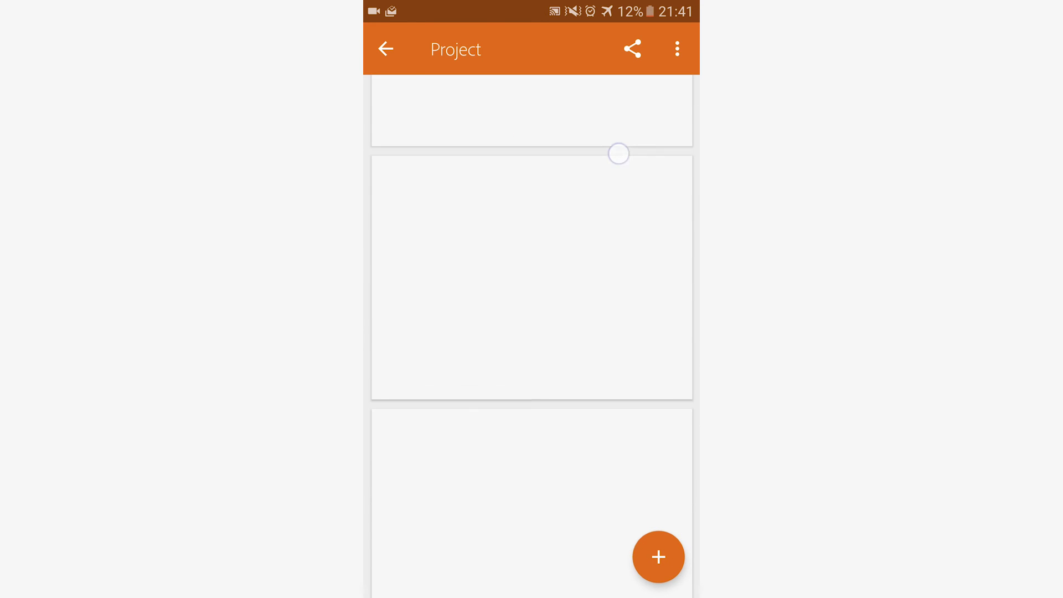
{"action": "scroll", "coordinate": [604, 213], "scroll_direction": "up", "scroll_amount": 3}
{"action": "scroll", "coordinate": [570, 446], "scroll_direction": "up", "scroll_amount": 3}
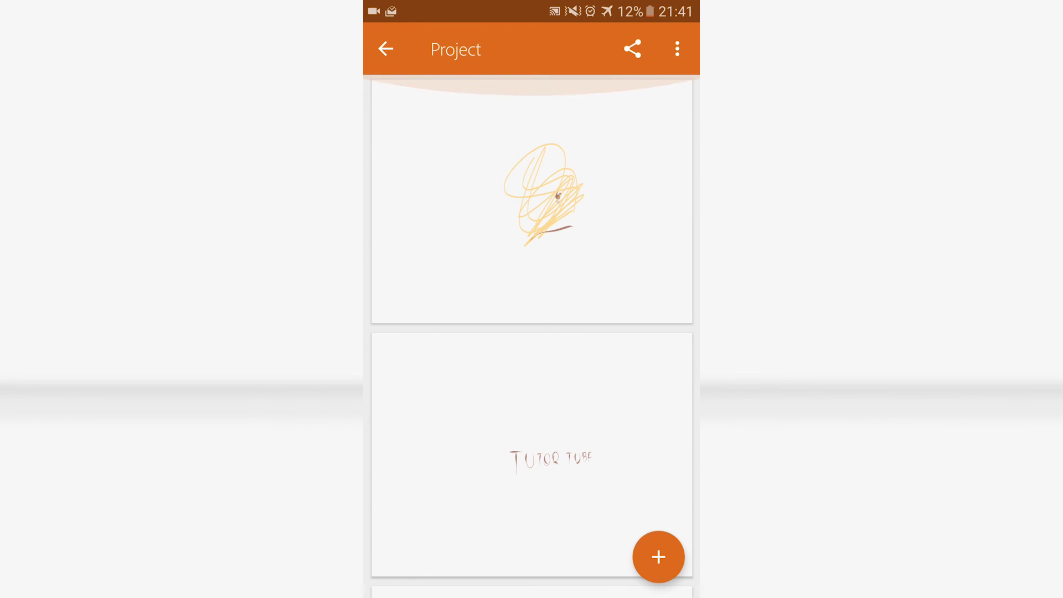
Leave the project and return to the My Projects overview.
{"action": "left_click", "coordinate": [385, 49]}
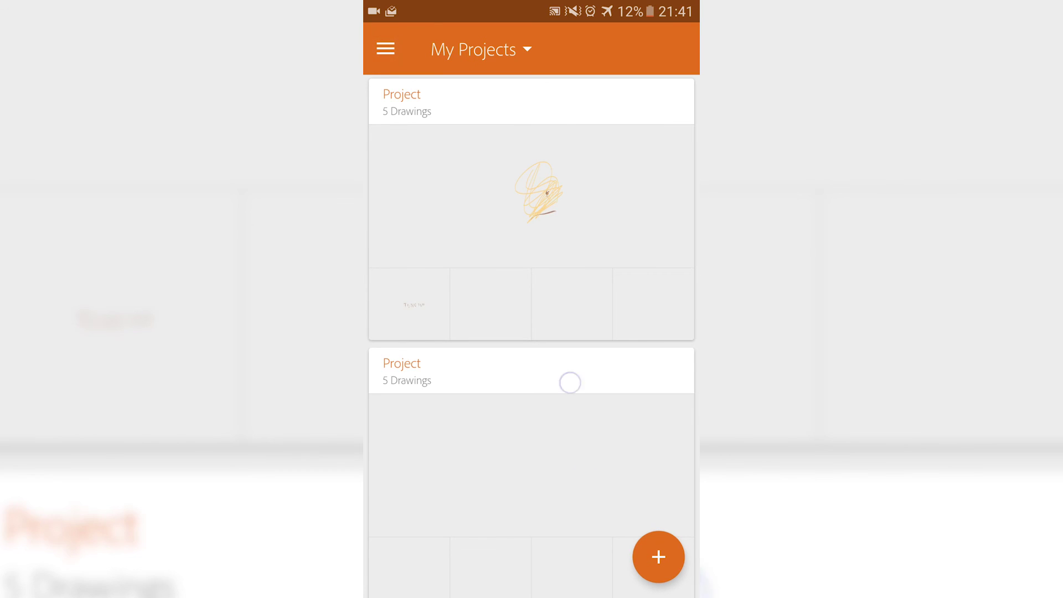
{"action": "scroll", "coordinate": [570, 382], "scroll_direction": "down", "scroll_amount": 2}
{"action": "scroll", "coordinate": [606, 189], "scroll_direction": "up", "scroll_amount": 2}
{"action": "scroll", "coordinate": [559, 473], "scroll_direction": "down", "scroll_amount": 2}
{"action": "scroll", "coordinate": [625, 175], "scroll_direction": "up", "scroll_amount": 2}
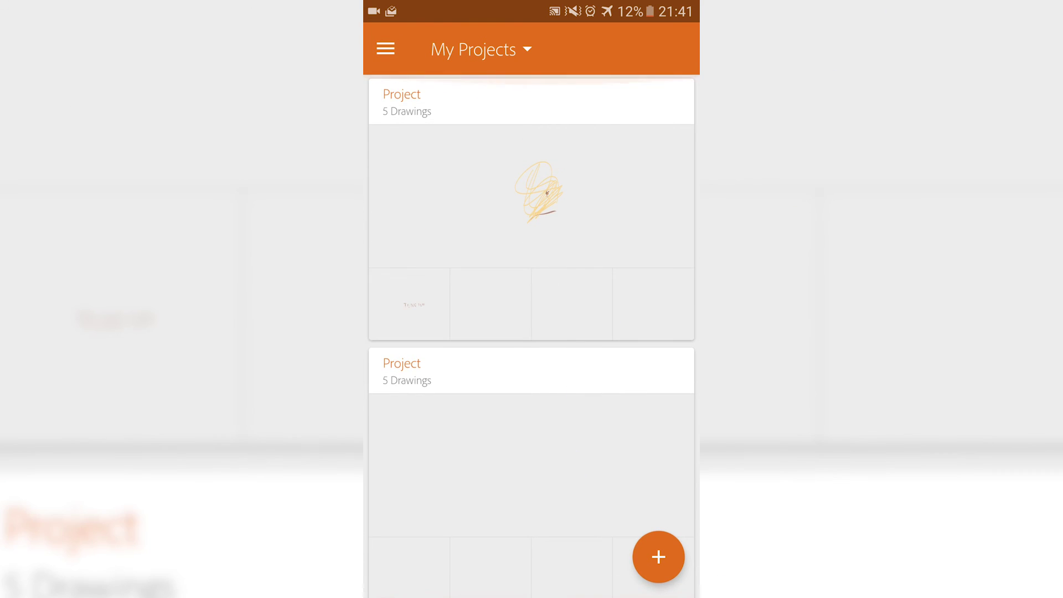
{"action": "scroll", "coordinate": [556, 478], "scroll_direction": "down", "scroll_amount": 2}
{"action": "scroll", "coordinate": [608, 186], "scroll_direction": "up", "scroll_amount": 2}
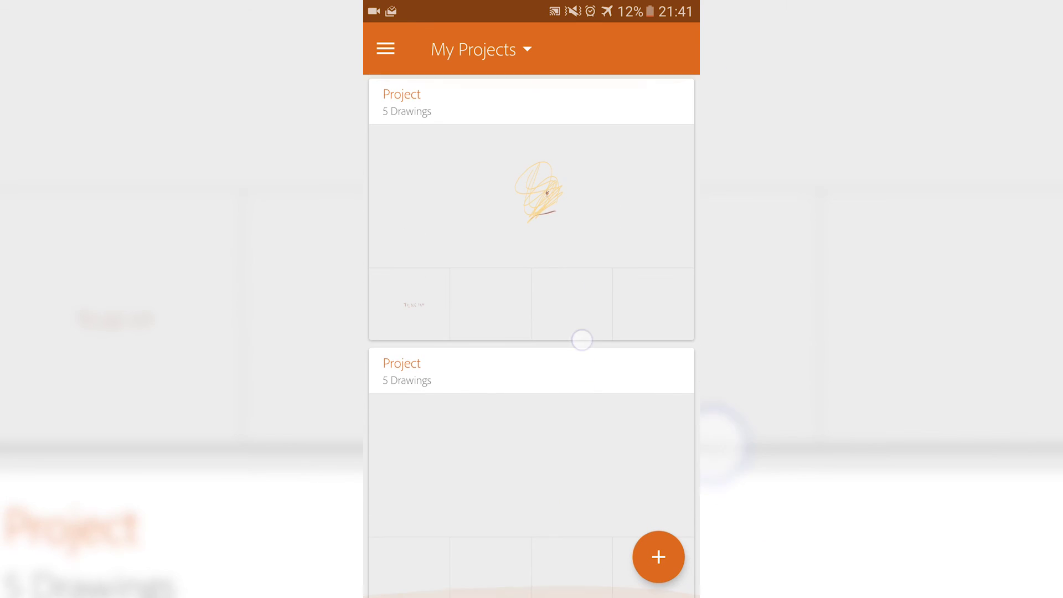
{"action": "scroll", "coordinate": [570, 424], "scroll_direction": "down", "scroll_amount": 2}
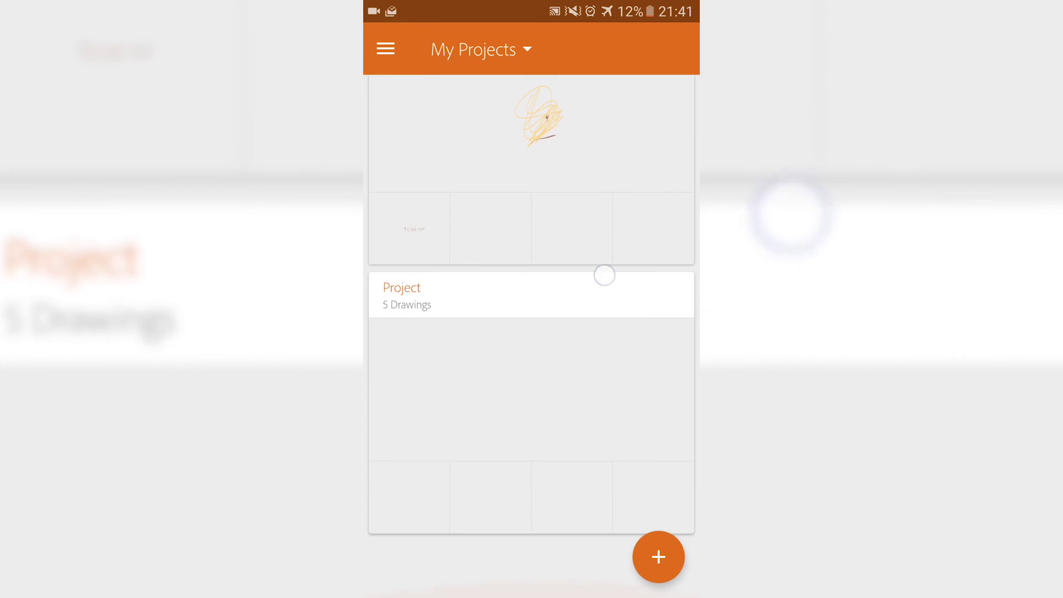
{"action": "scroll", "coordinate": [609, 232], "scroll_direction": "up", "scroll_amount": 2}
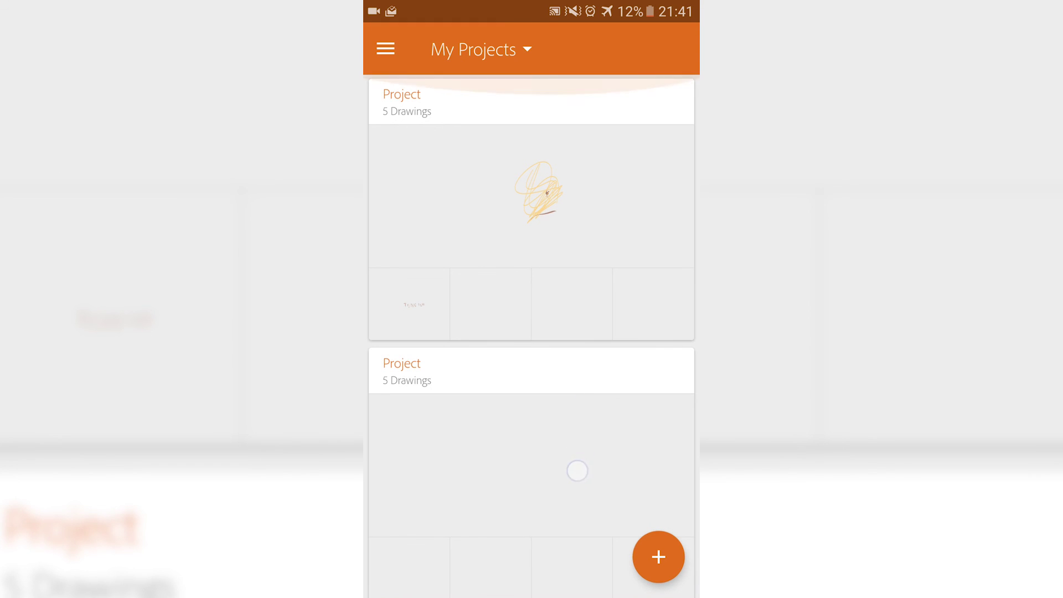